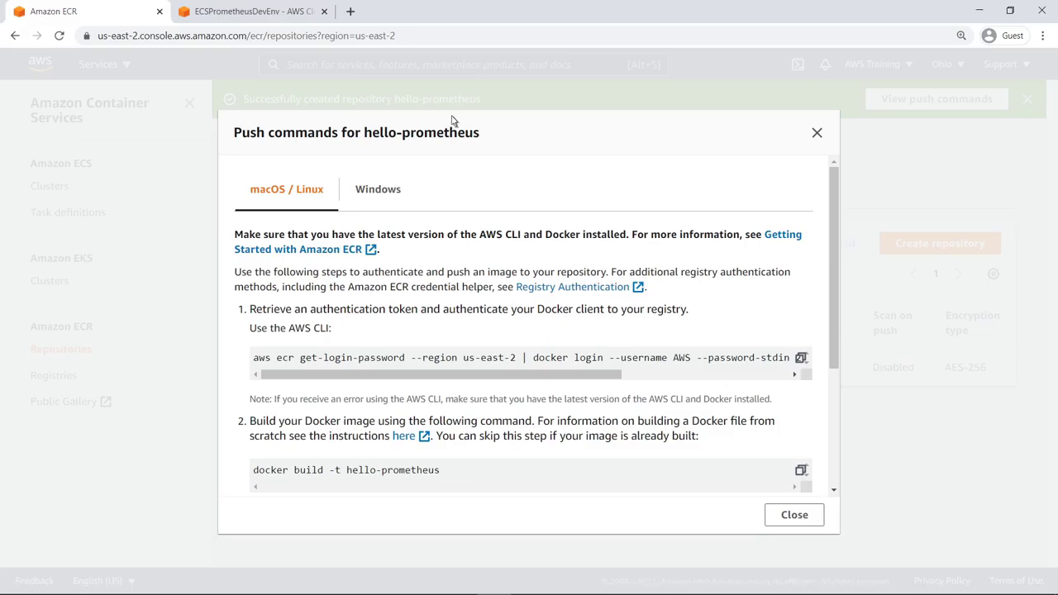
In the Cloud9 terminal, change to the docker folder and run the copied ECR login command for region us-east-2
{"action": "left_click", "coordinate": [311, 16]}
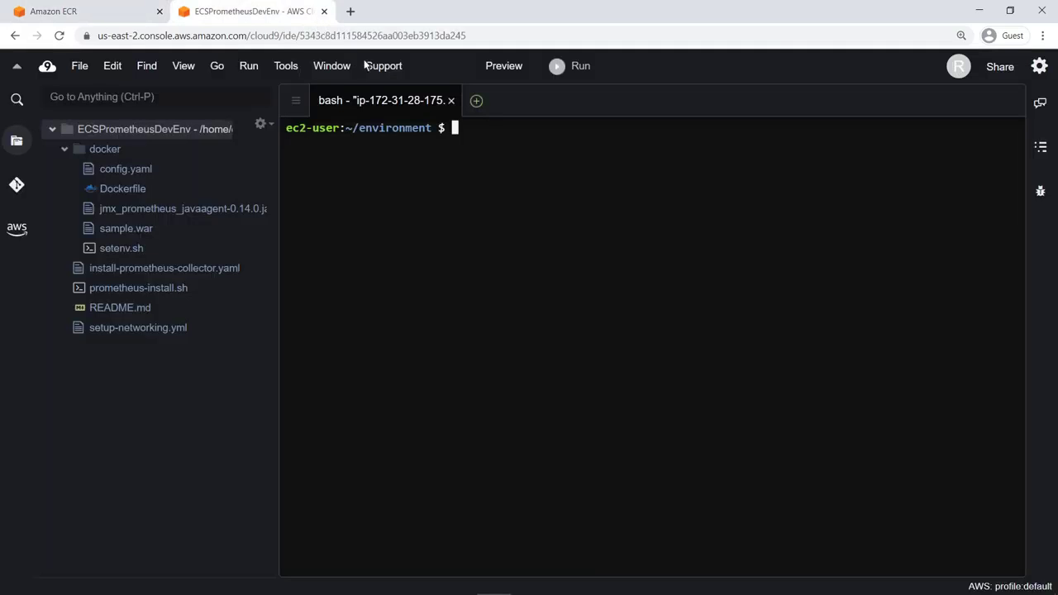
{"action": "type", "text": "cd docker"}
{"action": "key", "text": "Return"}
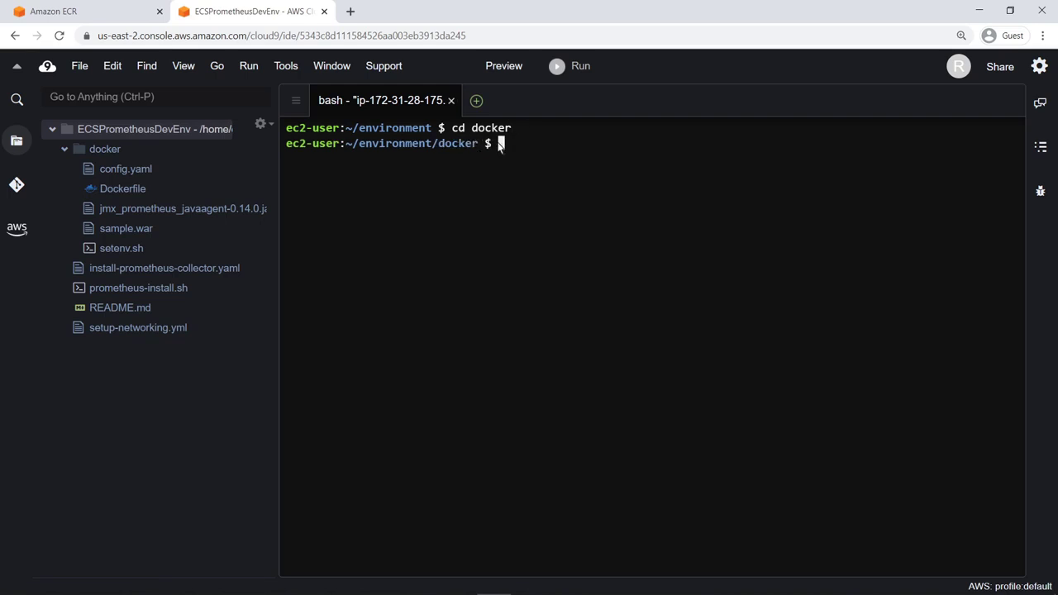
{"action": "key", "text": "ctrl+v"}
{"action": "key", "text": "Return"}
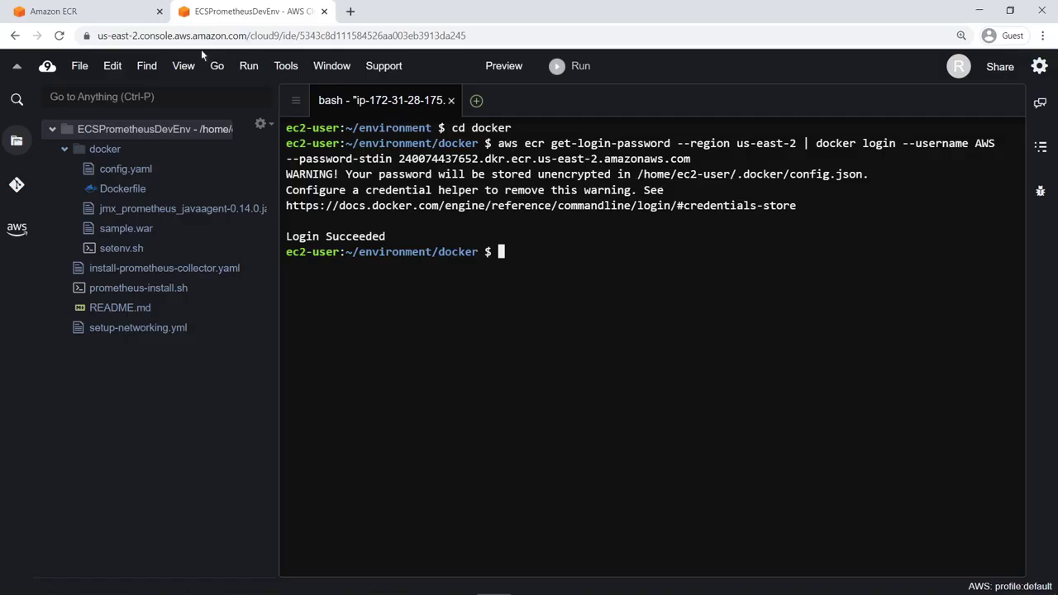
Build the Docker image from the current folder with the tag hello-prometheus, and clear the terminal once the build ends
{"action": "left_click", "coordinate": [80, 11]}
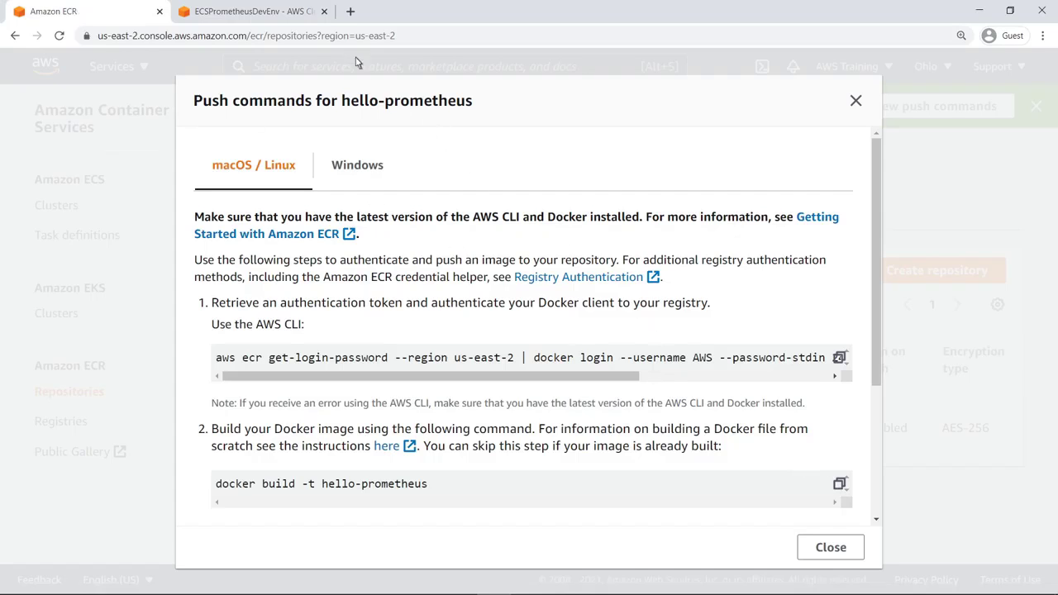
{"action": "left_click", "coordinate": [311, 17]}
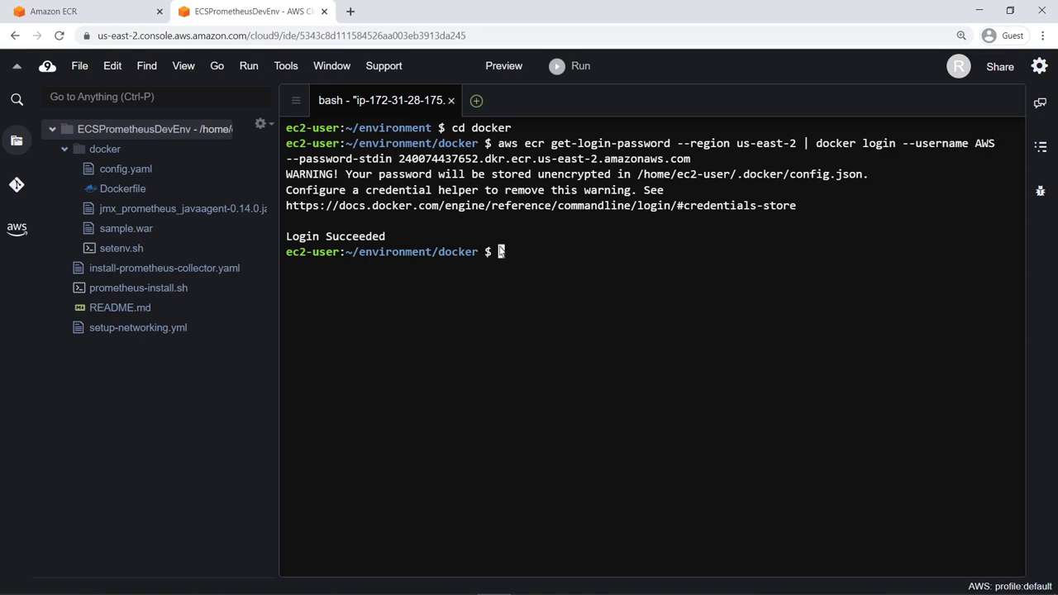
{"action": "type", "text": "docker build -t hello-prometheus ."}
{"action": "key", "text": "Return"}
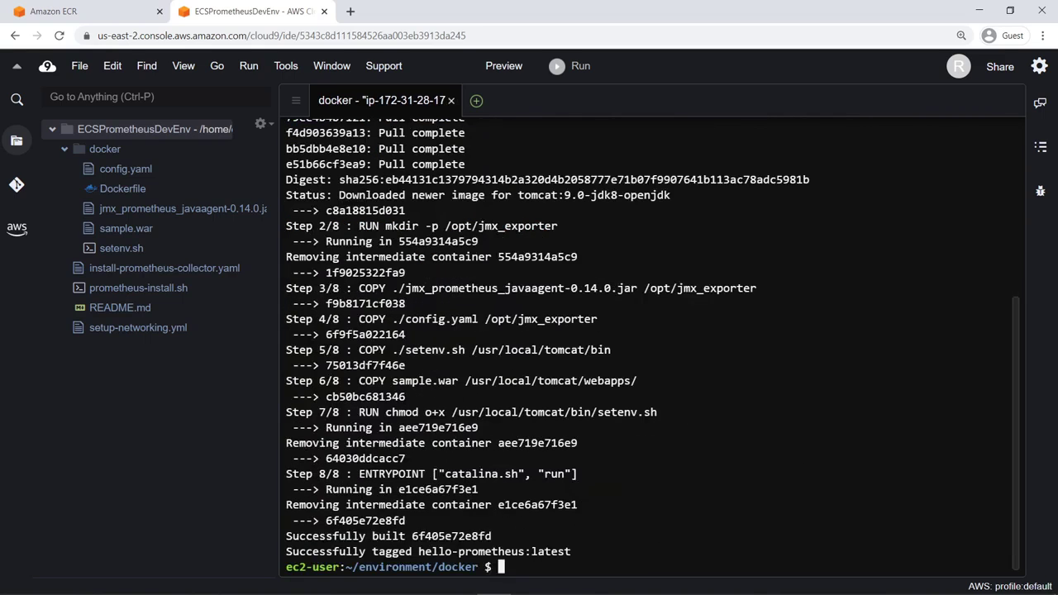
{"action": "key", "text": "ctrl+l"}
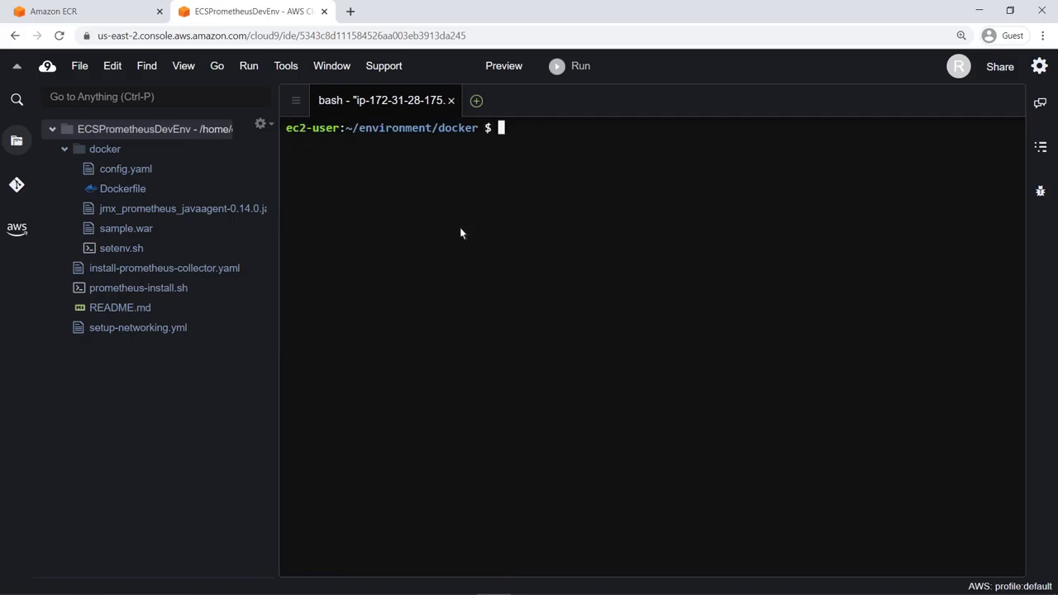
Tag hello-prometheus:latest for the ECR repository, using the tag command from the repository's push commands
{"action": "left_click", "coordinate": [79, 15]}
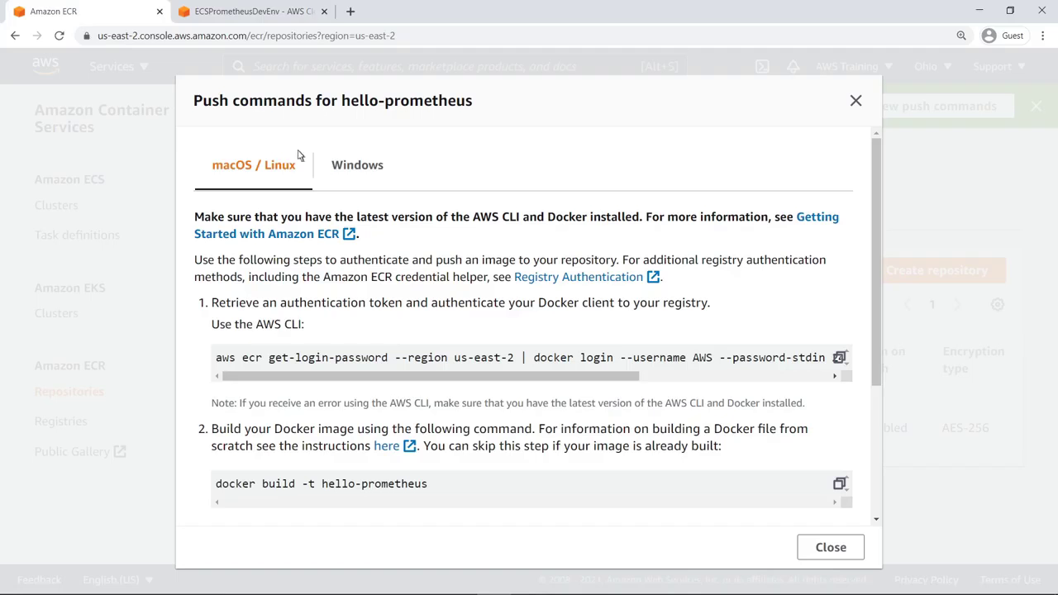
{"action": "scroll", "coordinate": [844, 494], "scroll_direction": "down", "scroll_amount": 3}
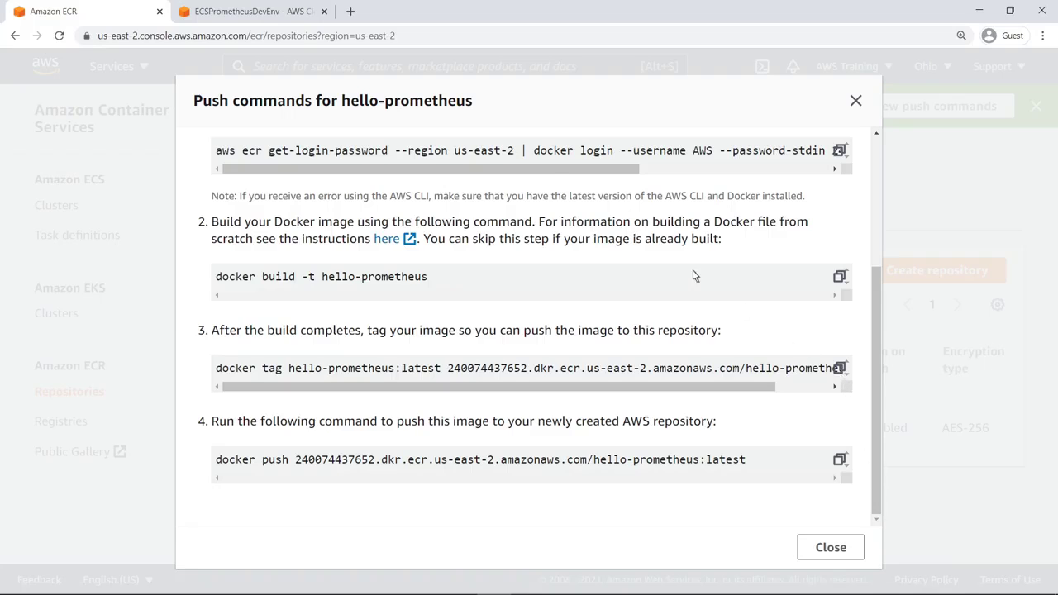
{"action": "left_click", "coordinate": [307, 15]}
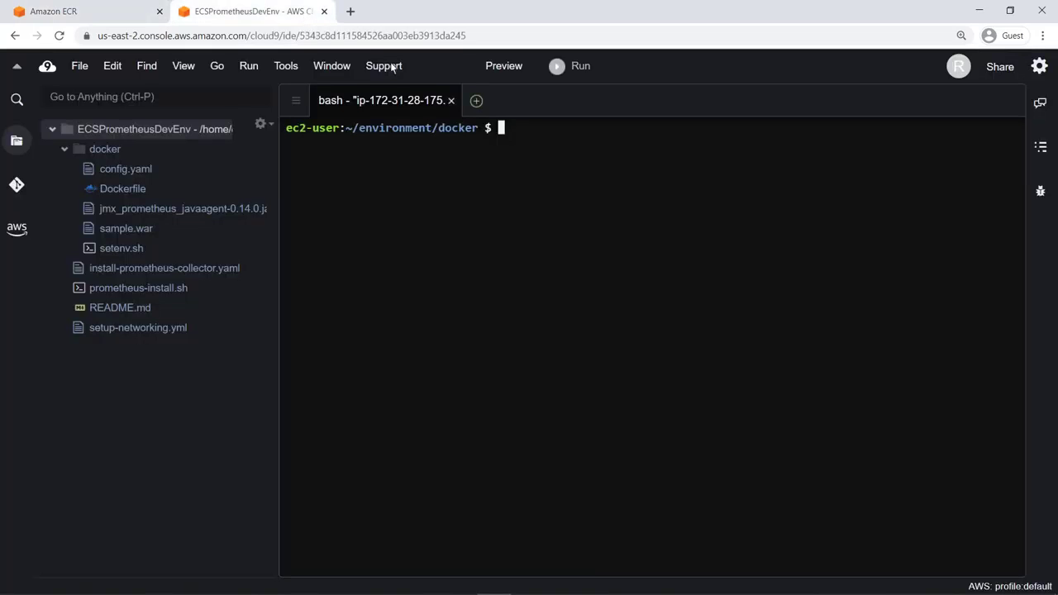
{"action": "type", "text": "docker tag hello-prometheus:latest 240074437652.dkr.ecr.us-east-2.amazonaws.com/hello-prometheus:latest"}
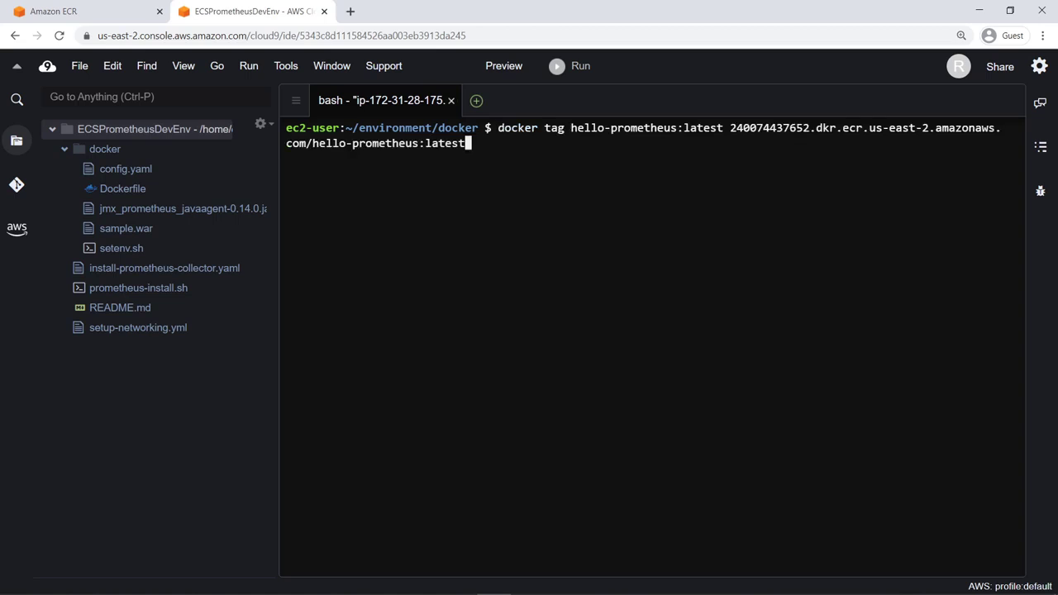
{"action": "key", "text": "Return"}
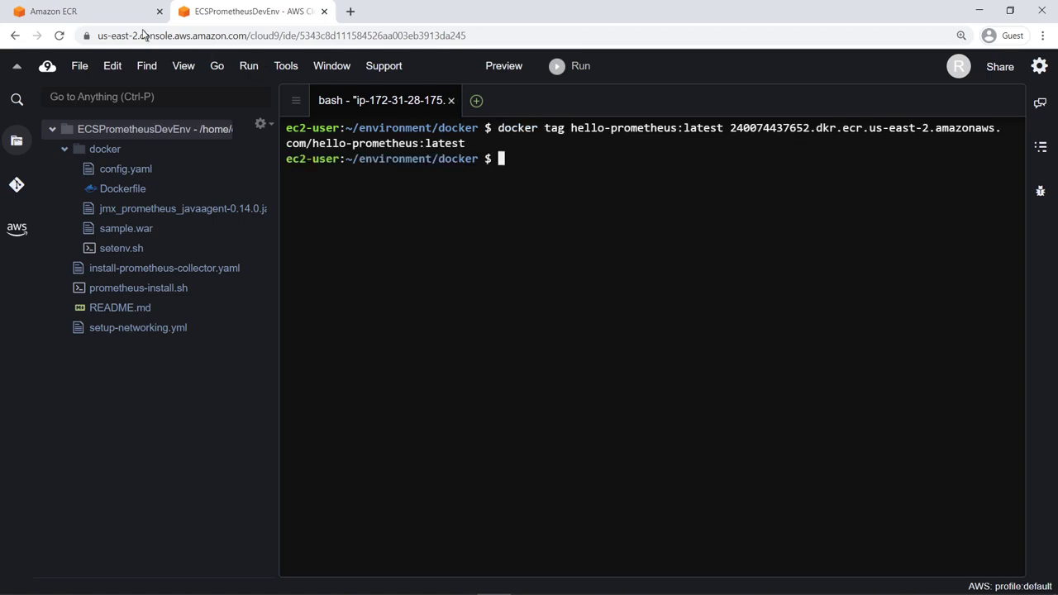
Copy the docker push command from the ECR push commands and run it in the Cloud9 terminal for hello-prometheus:latest
{"action": "left_click", "coordinate": [79, 15]}
{"action": "left_click", "coordinate": [838, 460]}
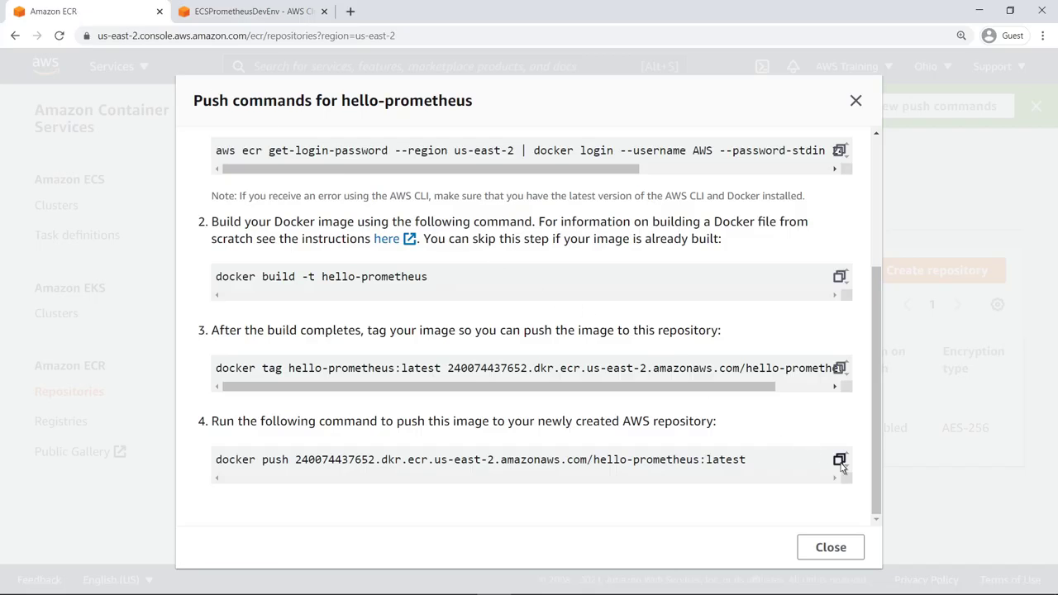
{"action": "left_click", "coordinate": [299, 17]}
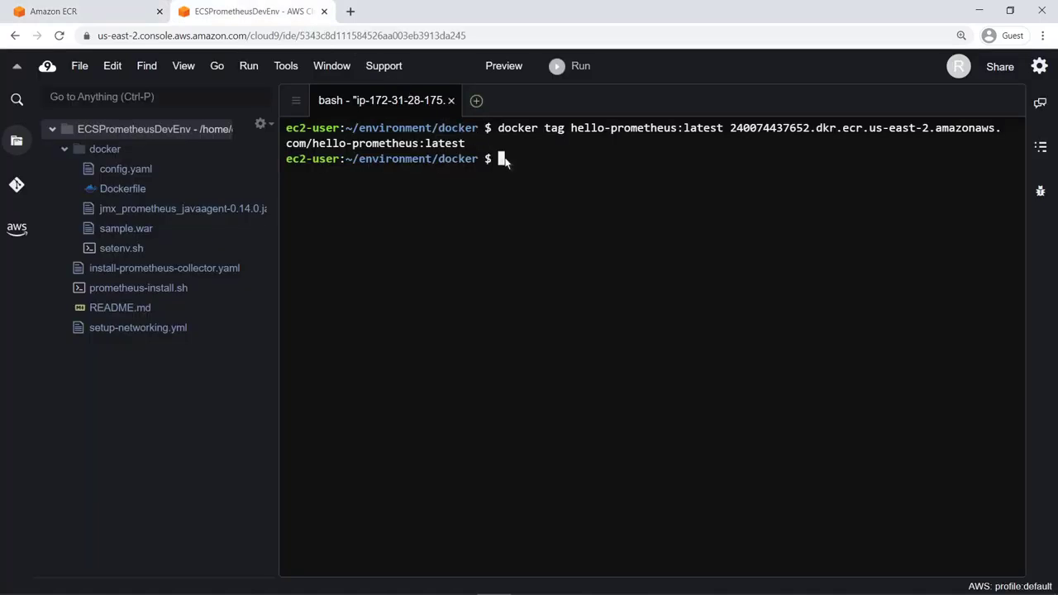
{"action": "key", "text": "ctrl+v"}
{"action": "key", "text": "Return"}
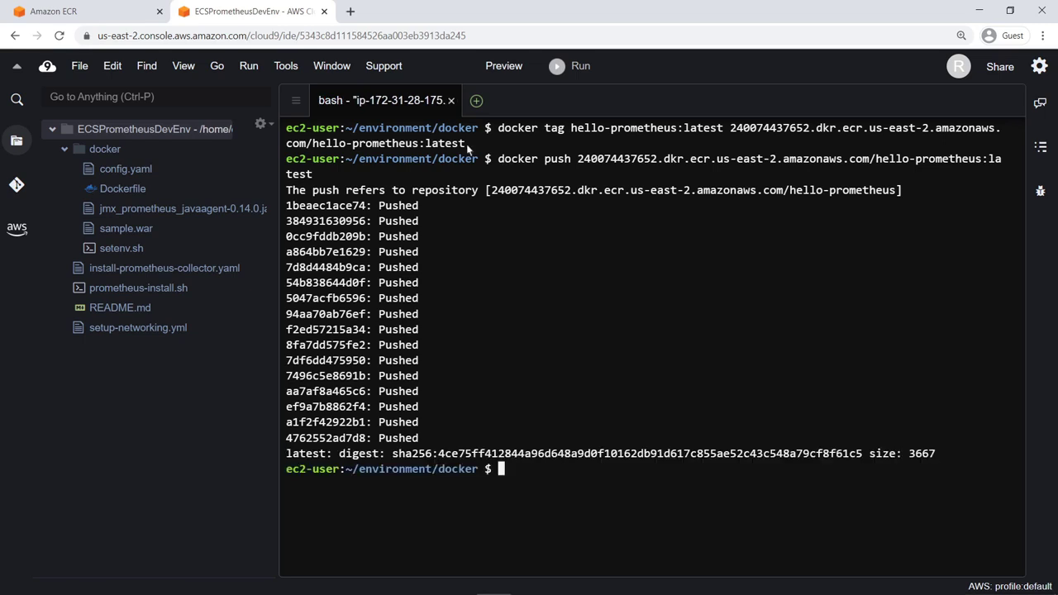
Back in Amazon ECR, close the push commands, open the hello-prometheus repository and copy the latest image's URI
{"action": "left_click", "coordinate": [76, 15]}
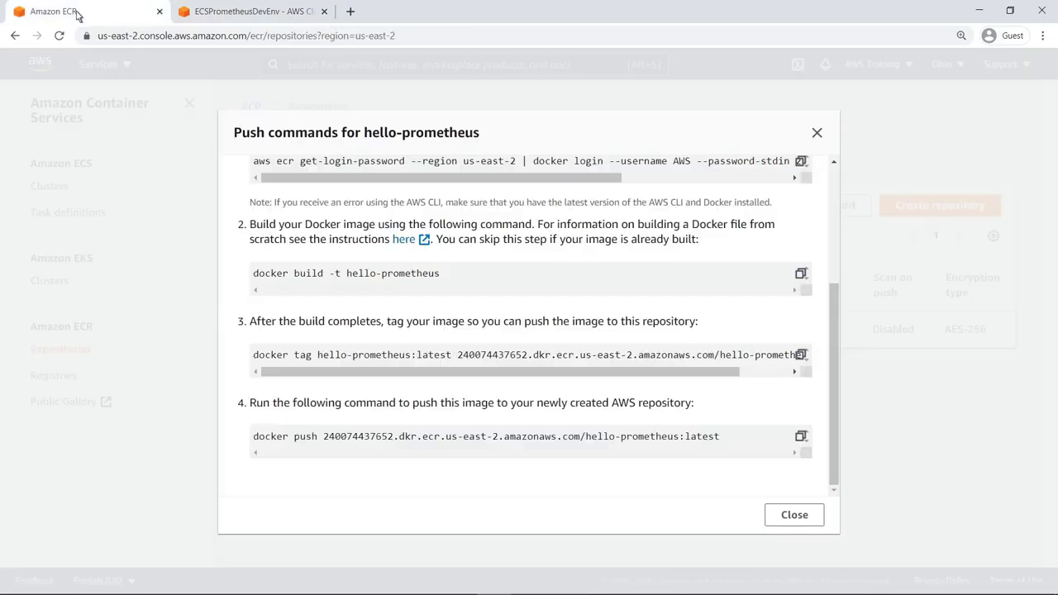
{"action": "left_click", "coordinate": [789, 515]}
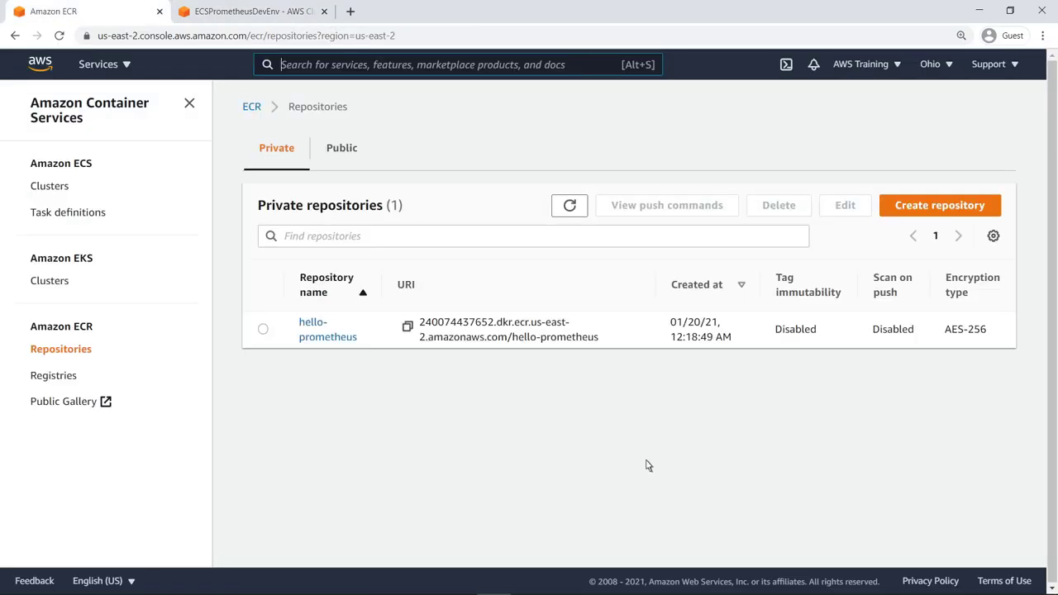
{"action": "left_click", "coordinate": [355, 339]}
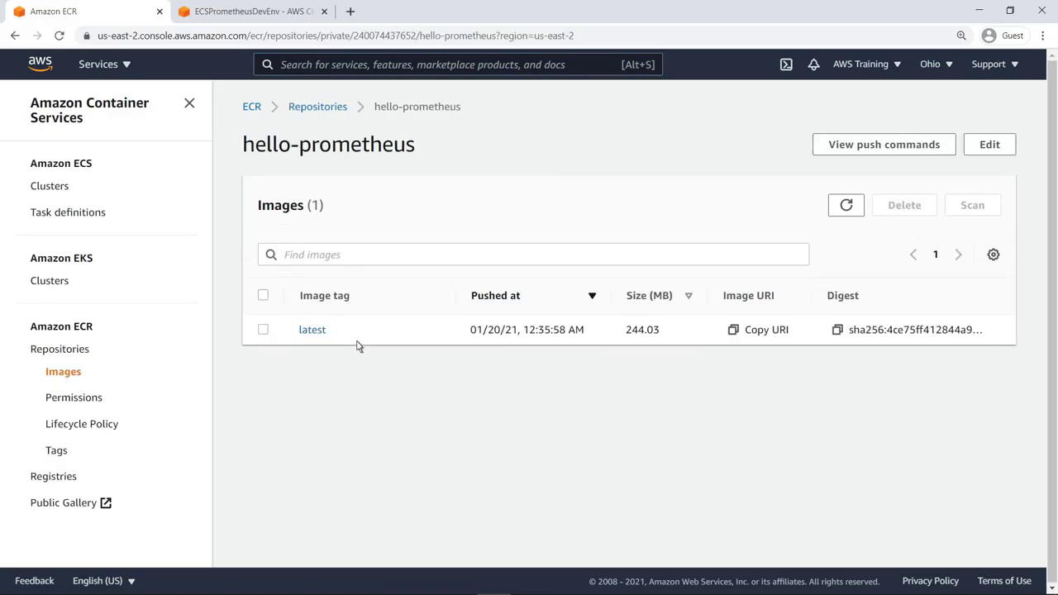
{"action": "left_click", "coordinate": [733, 330]}
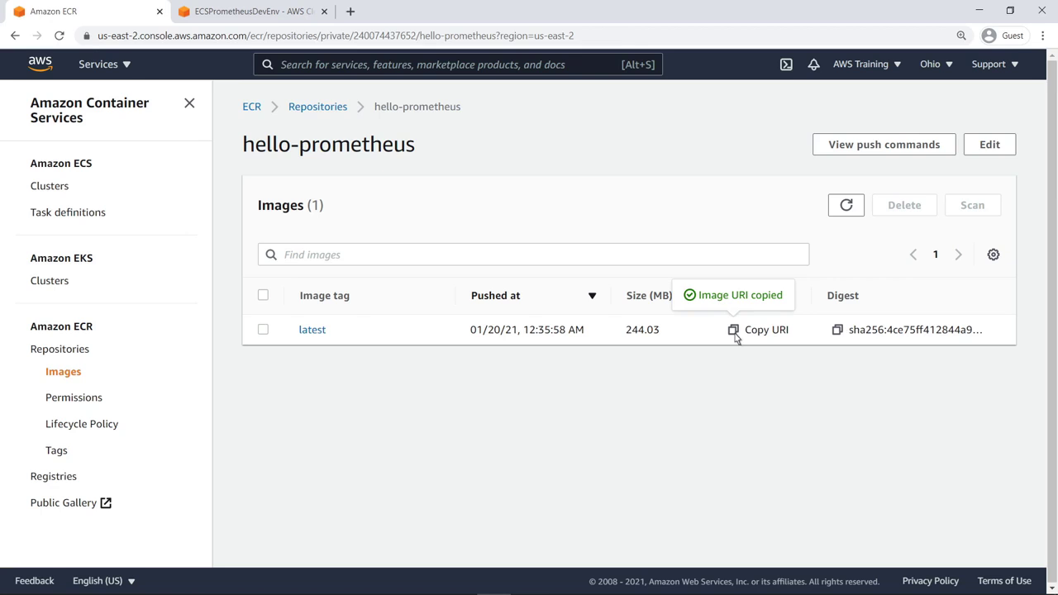
Start a new ECS task definition with the Fargate launch type and continue to its configuration
{"action": "left_click", "coordinate": [102, 216]}
{"action": "left_click", "coordinate": [201, 211]}
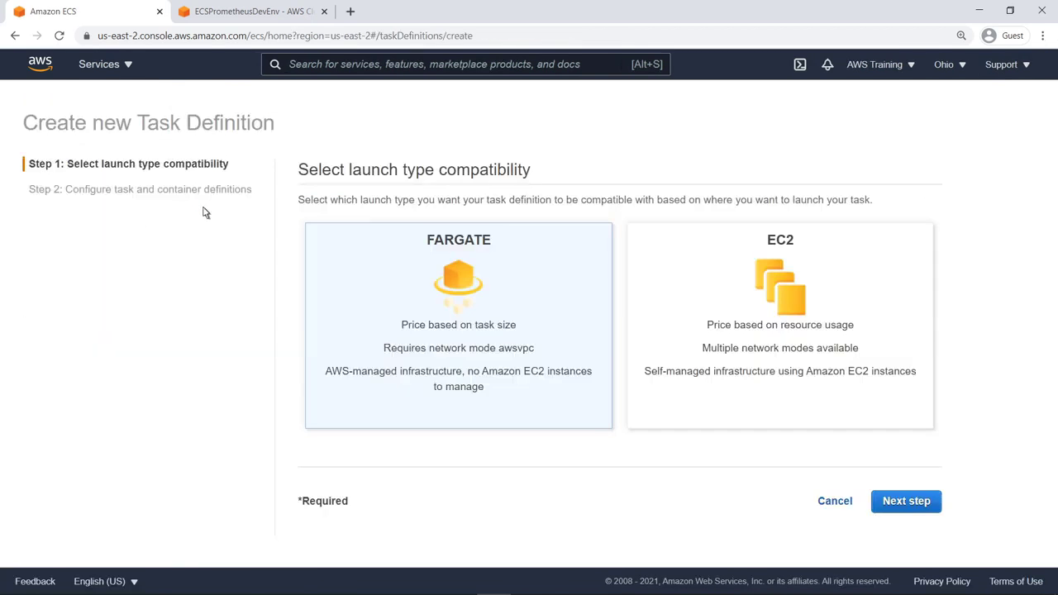
{"action": "left_click", "coordinate": [885, 505]}
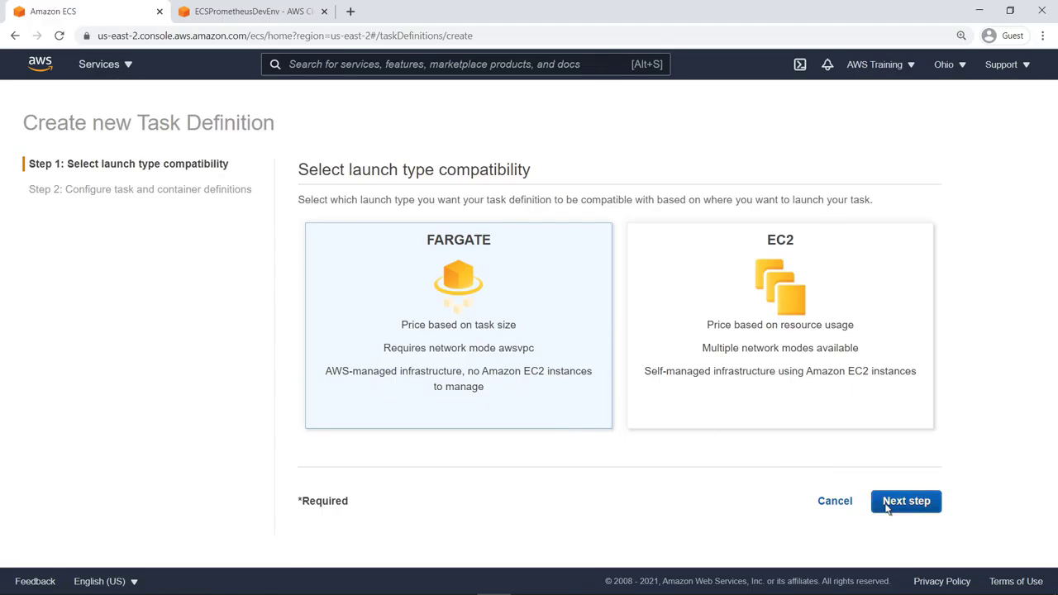
Name the task definition hello-prometheus-task and assign ecsTaskExecutionRole as its task role
{"action": "left_click", "coordinate": [542, 257]}
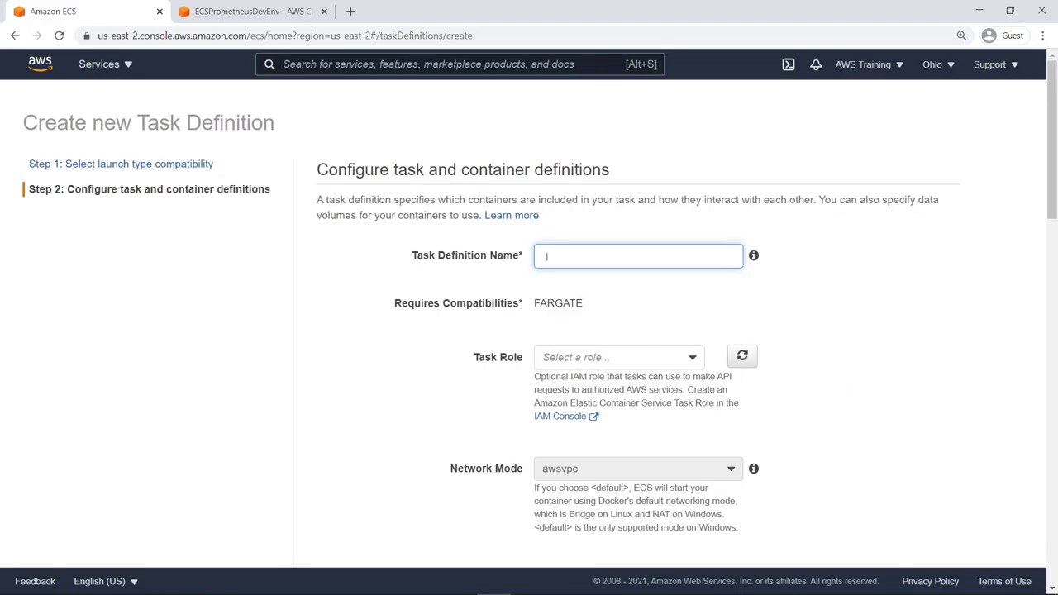
{"action": "type", "text": "hello-prometheus-task"}
{"action": "key", "text": "Tab"}
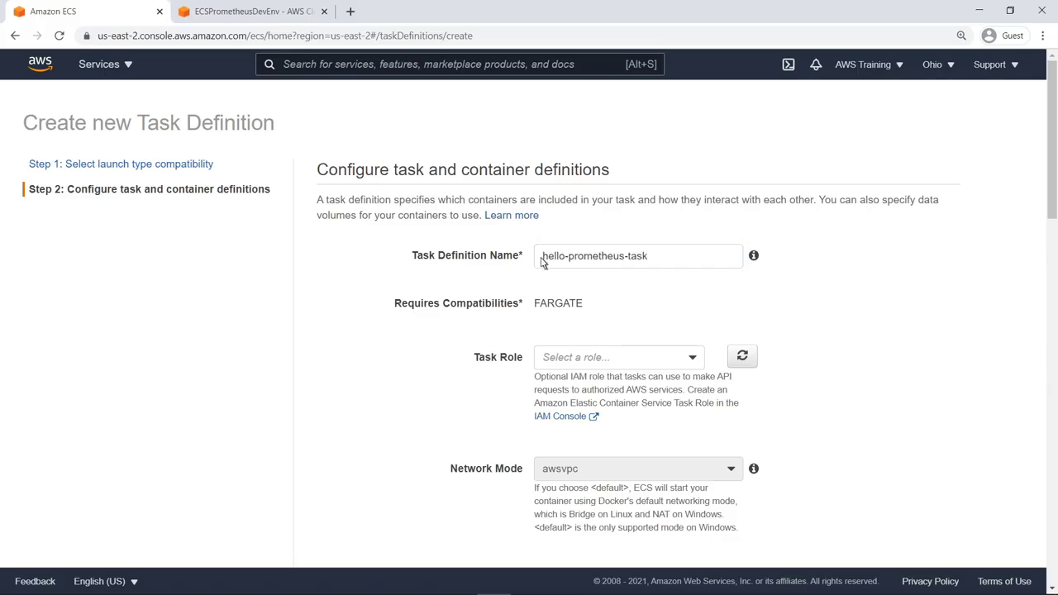
{"action": "left_click", "coordinate": [695, 359]}
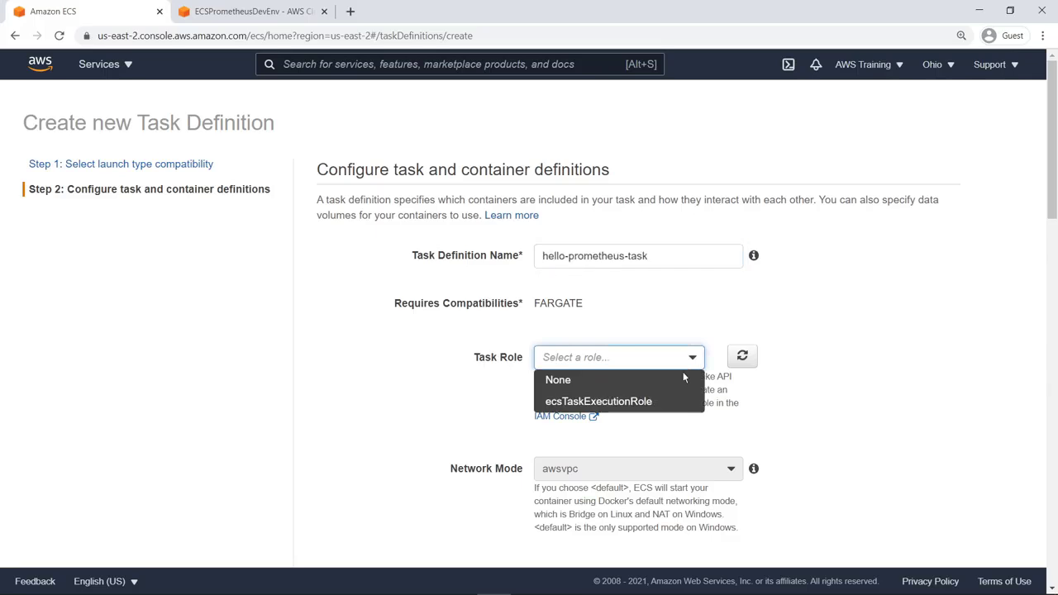
{"action": "left_click", "coordinate": [657, 402]}
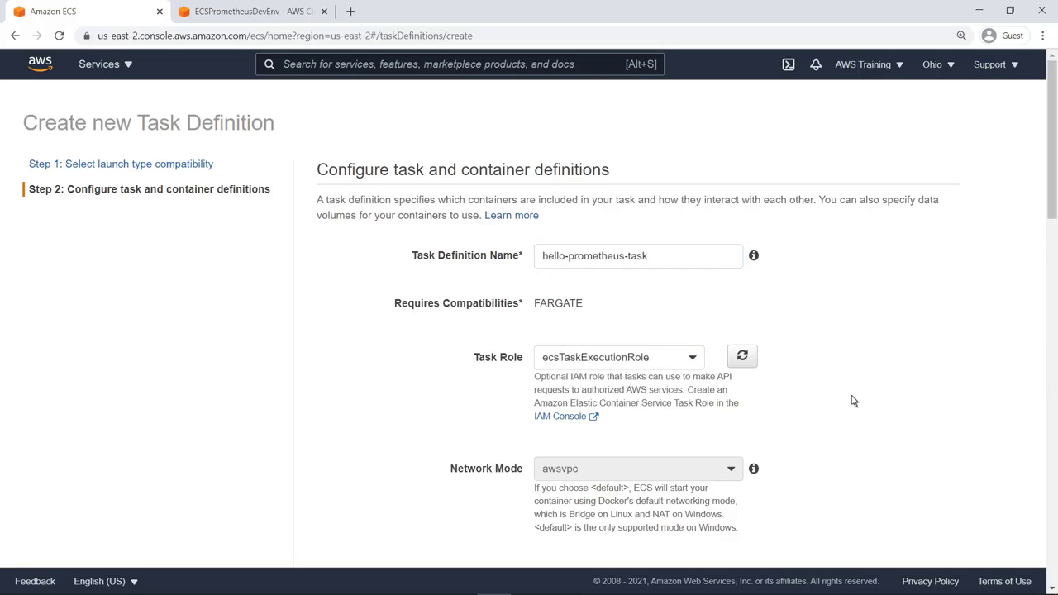
Set the task size to 0.5GB of memory and 0.25 vCPU
{"action": "scroll", "coordinate": [995, 388], "scroll_direction": "down", "scroll_amount": 7}
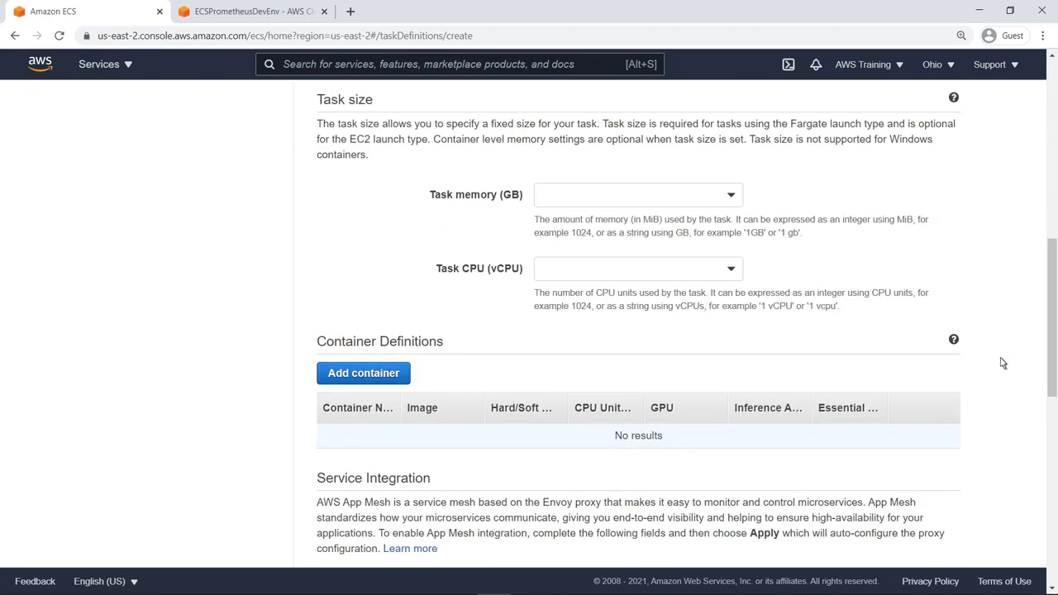
{"action": "left_click", "coordinate": [731, 196]}
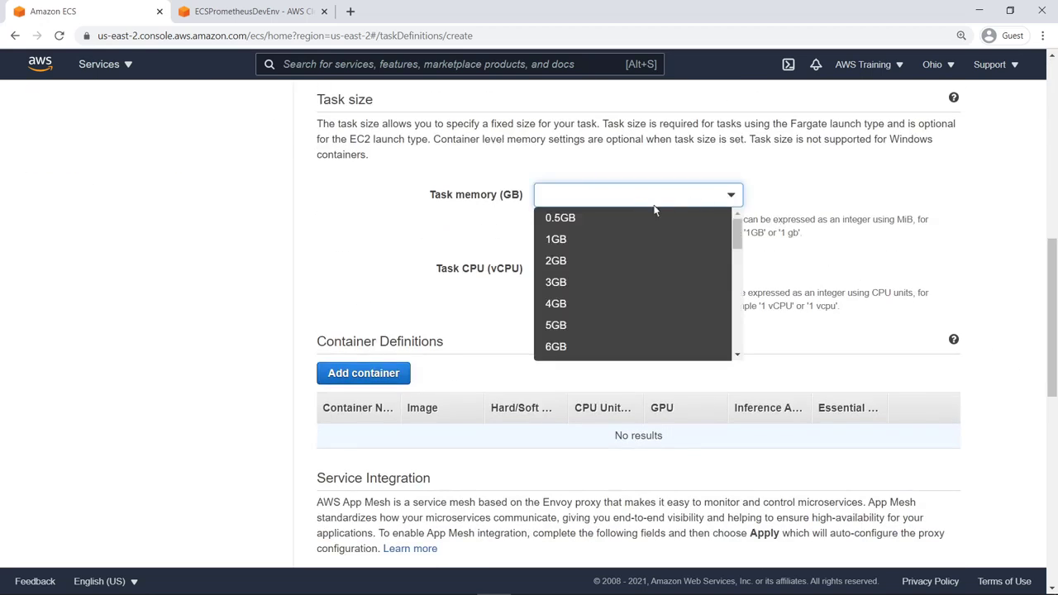
{"action": "left_click", "coordinate": [576, 218]}
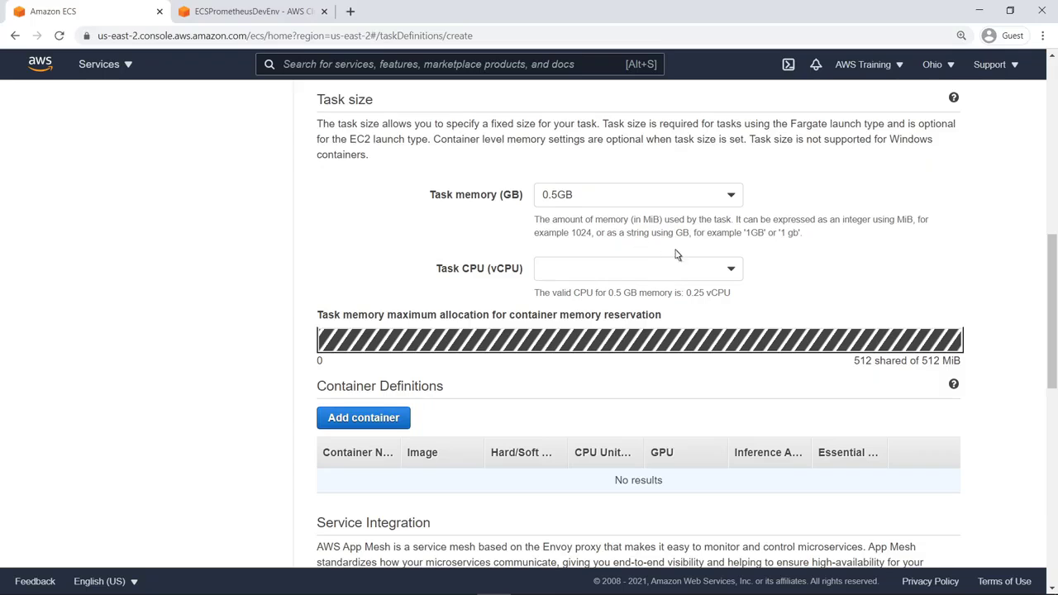
{"action": "left_click", "coordinate": [726, 271]}
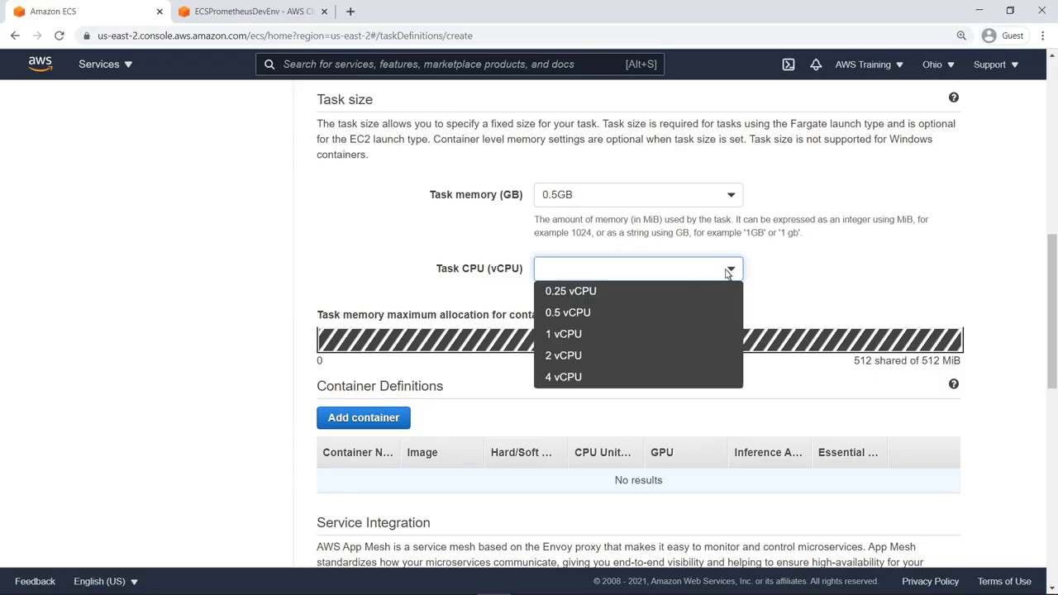
{"action": "left_click", "coordinate": [595, 291]}
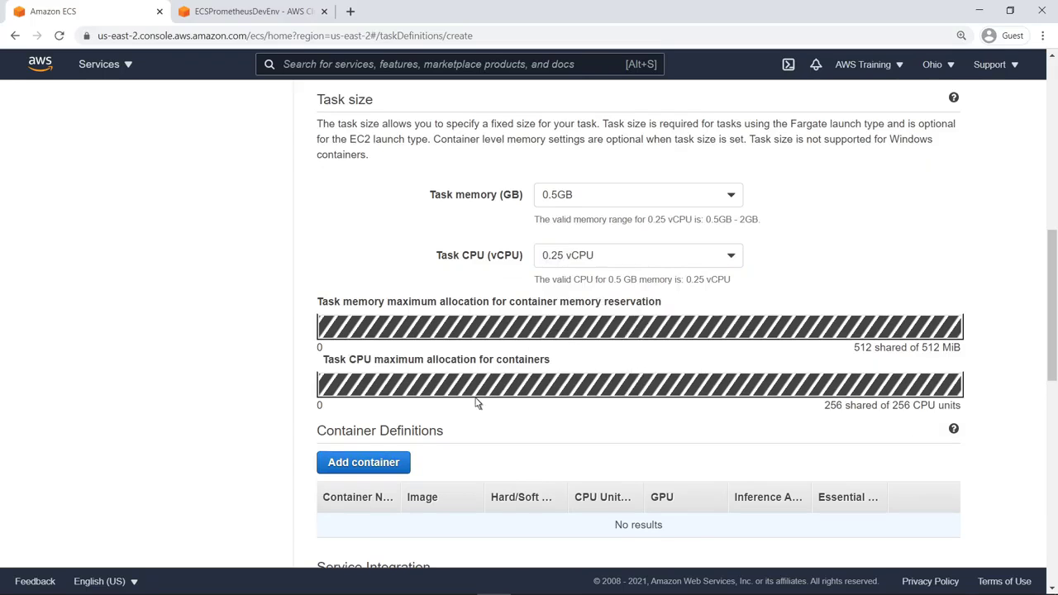
Begin adding a container named hello-prometheus, with the copied hello-prometheus:latest ECR URI as its image
{"action": "left_click", "coordinate": [401, 465]}
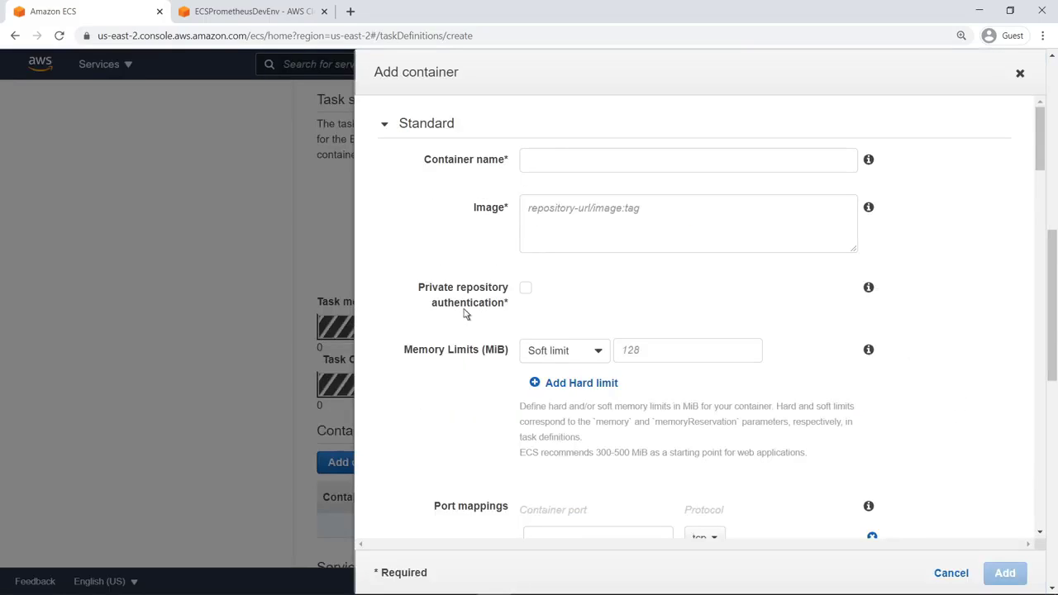
{"action": "left_click", "coordinate": [524, 162]}
{"action": "type", "text": "hello-prometheus"}
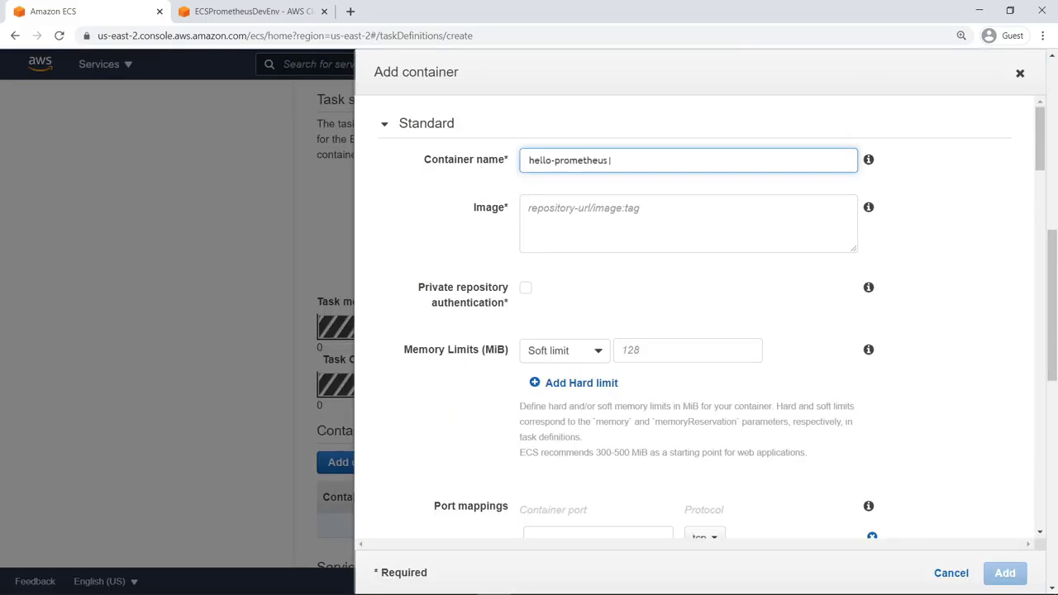
{"action": "left_click", "coordinate": [528, 216]}
{"action": "key", "text": "ctrl+v"}
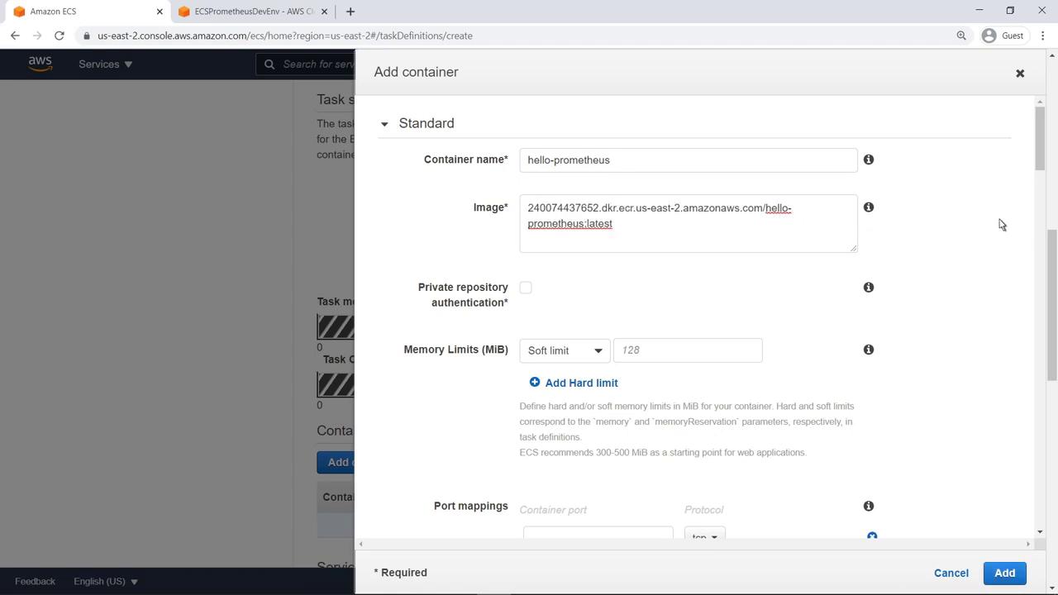
Map container port 8080 over tcp for the hello-prometheus container
{"action": "scroll", "coordinate": [1043, 225], "scroll_direction": "down", "scroll_amount": 5}
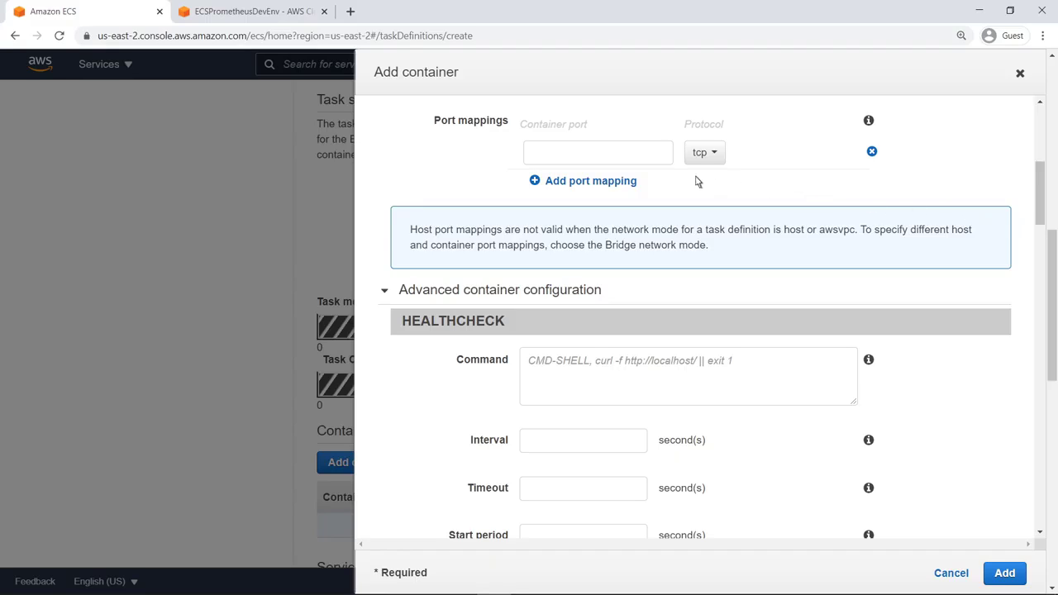
{"action": "left_click", "coordinate": [529, 157]}
{"action": "type", "text": "8080"}
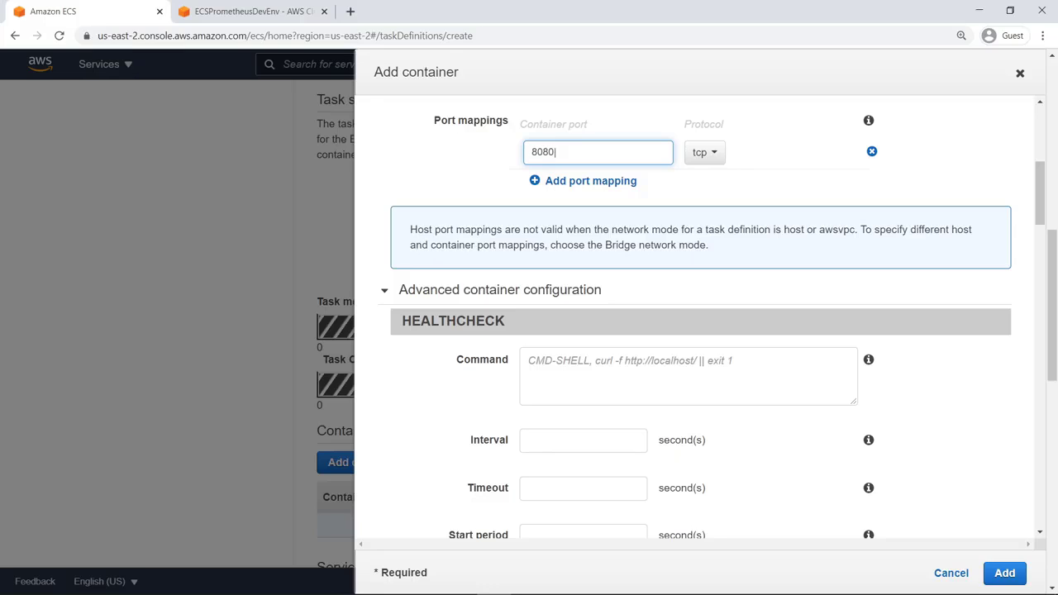
Add a second port mapping for container port 9404 over tcp
{"action": "left_click", "coordinate": [633, 184]}
{"action": "left_click", "coordinate": [536, 187]}
{"action": "type", "text": "9404"}
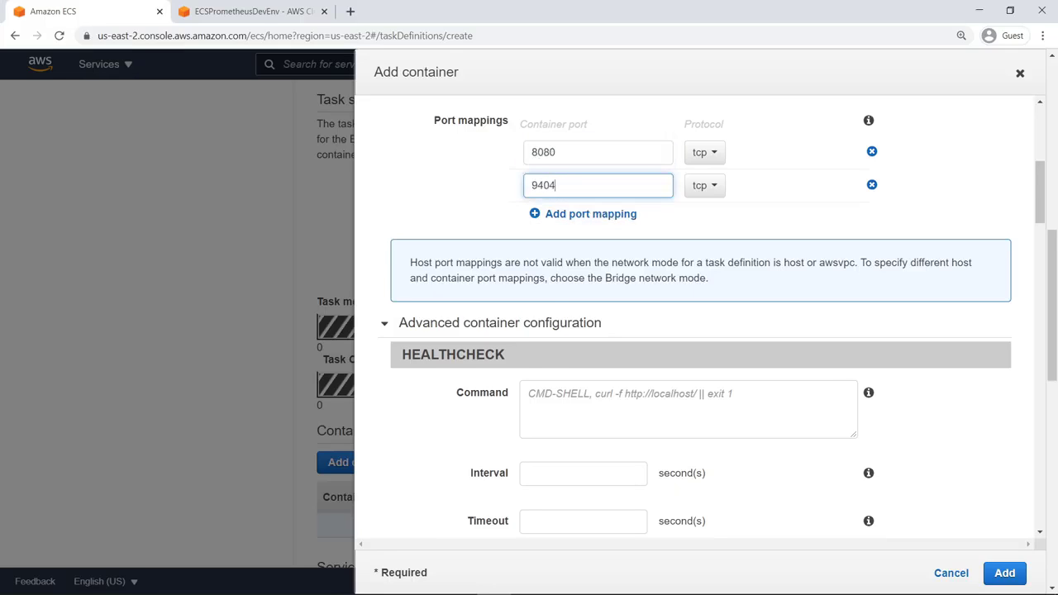
{"action": "left_click", "coordinate": [538, 200]}
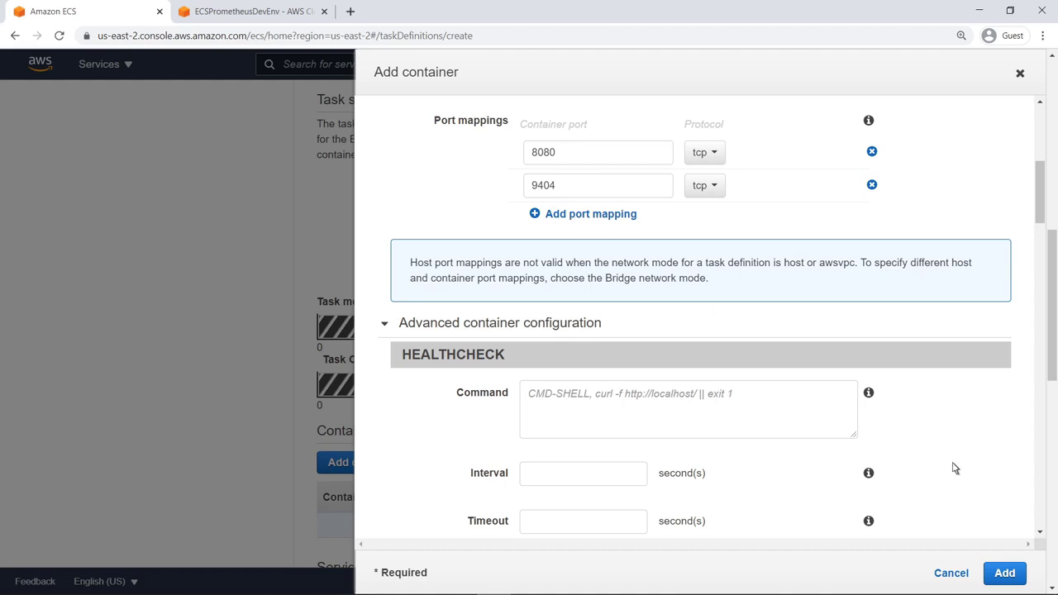
Add a Docker label to the container with key Java_EMF_Metrics and value true
{"action": "left_click_drag", "start_coordinate": [1040, 531], "coordinate": [1040, 532]}
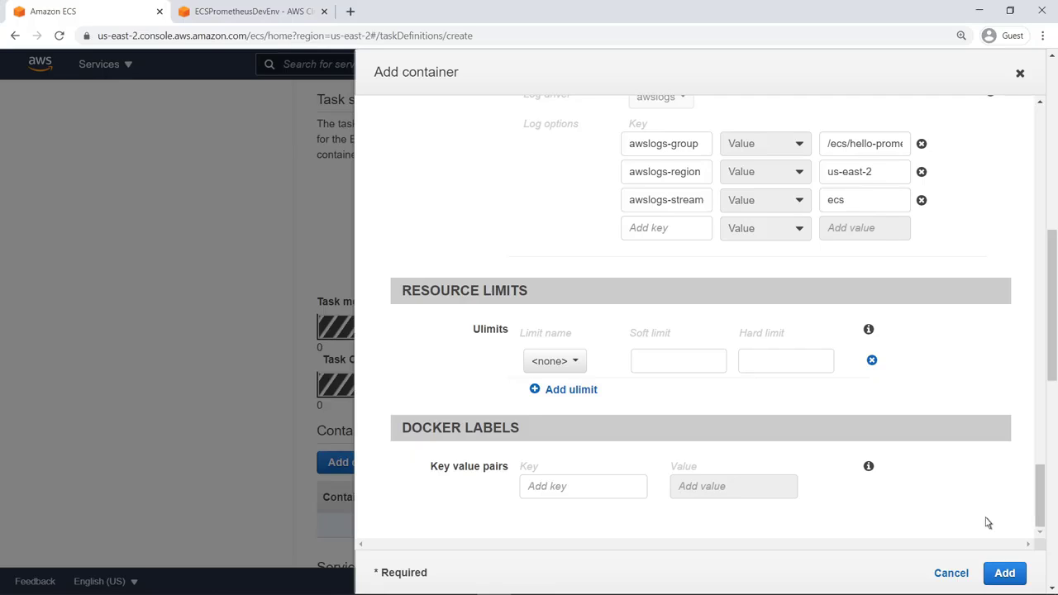
{"action": "left_click", "coordinate": [529, 491]}
{"action": "type", "text": "Java_EMF"}
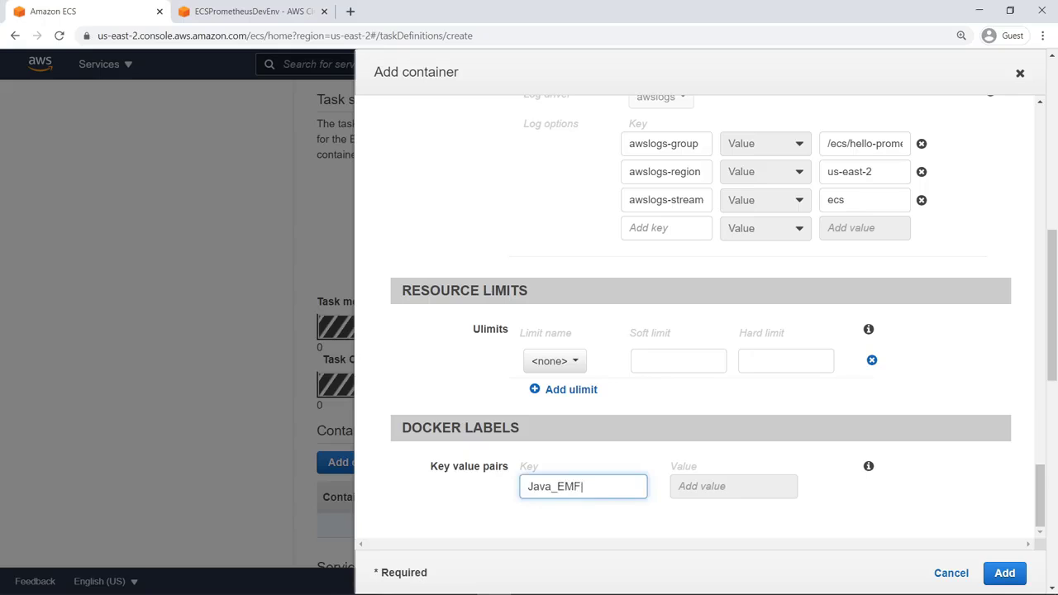
{"action": "type", "text": "_Metrics"}
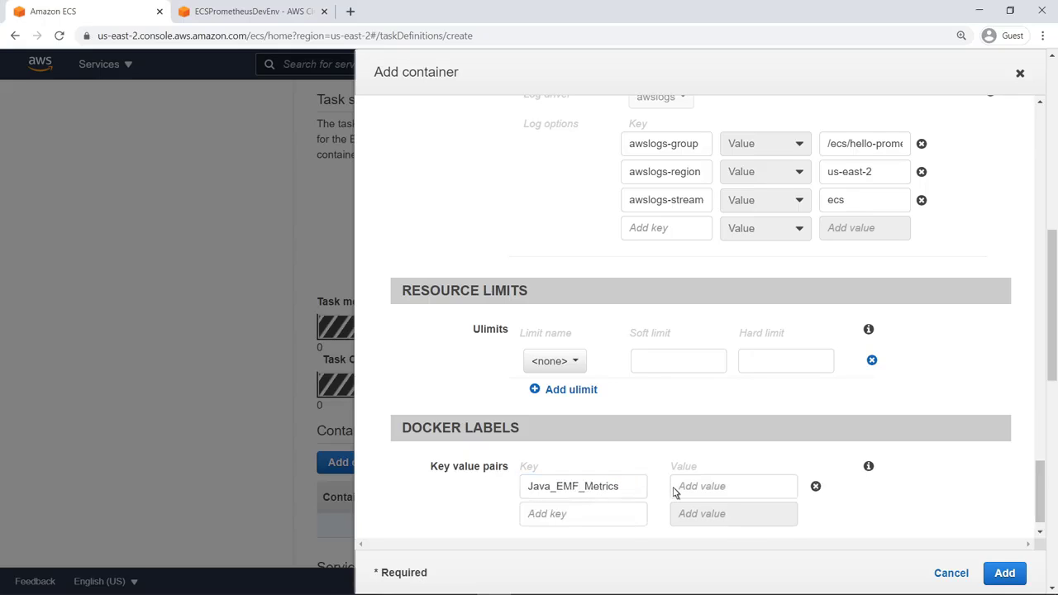
{"action": "left_click", "coordinate": [674, 491]}
{"action": "left_click", "coordinate": [660, 494]}
Add a second Docker label with key ECS_PROMETHEUS_EXPORTER_PORT and value 9404
{"action": "left_click", "coordinate": [545, 514]}
{"action": "type", "text": "ECS_PROMETHEUS_EXPORTER_PORT"}
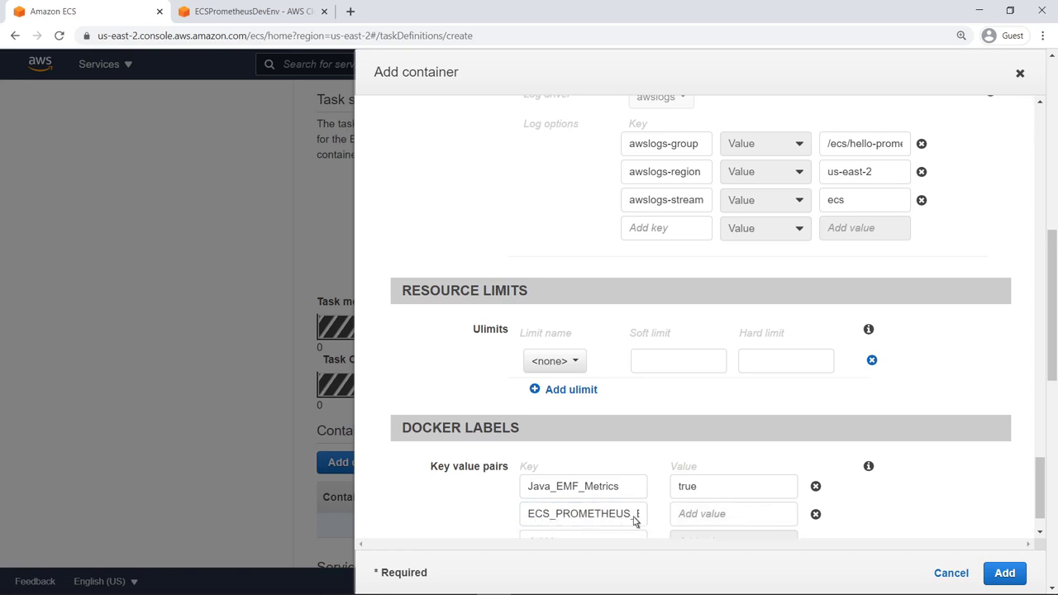
{"action": "left_click", "coordinate": [681, 519]}
{"action": "type", "text": "9404"}
Add the configured container to the task definition and create the task definition
{"action": "left_click", "coordinate": [1002, 574]}
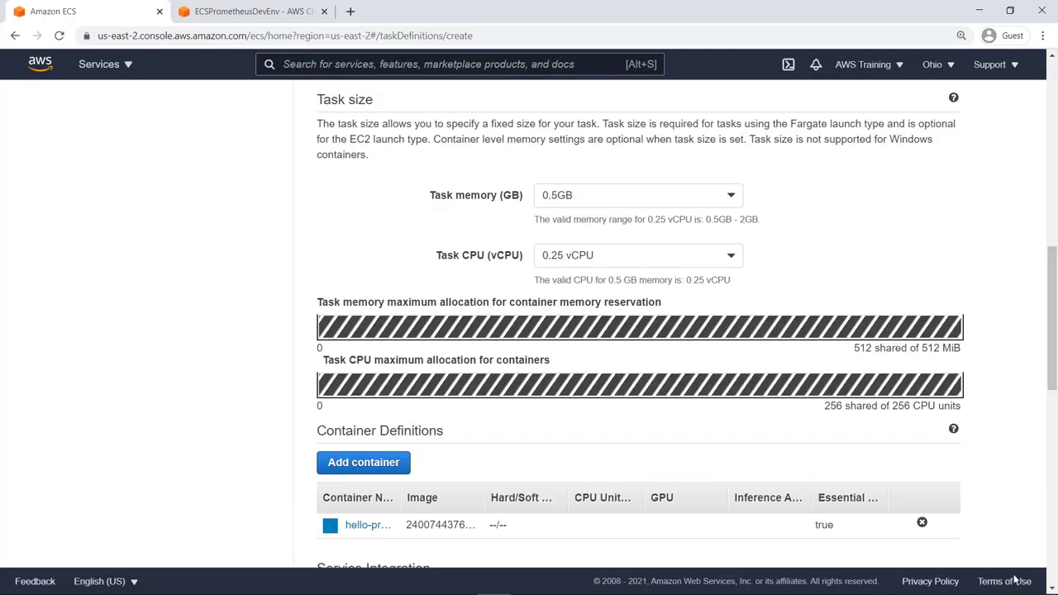
{"action": "scroll", "coordinate": [1052, 583], "scroll_direction": "down", "scroll_amount": 10}
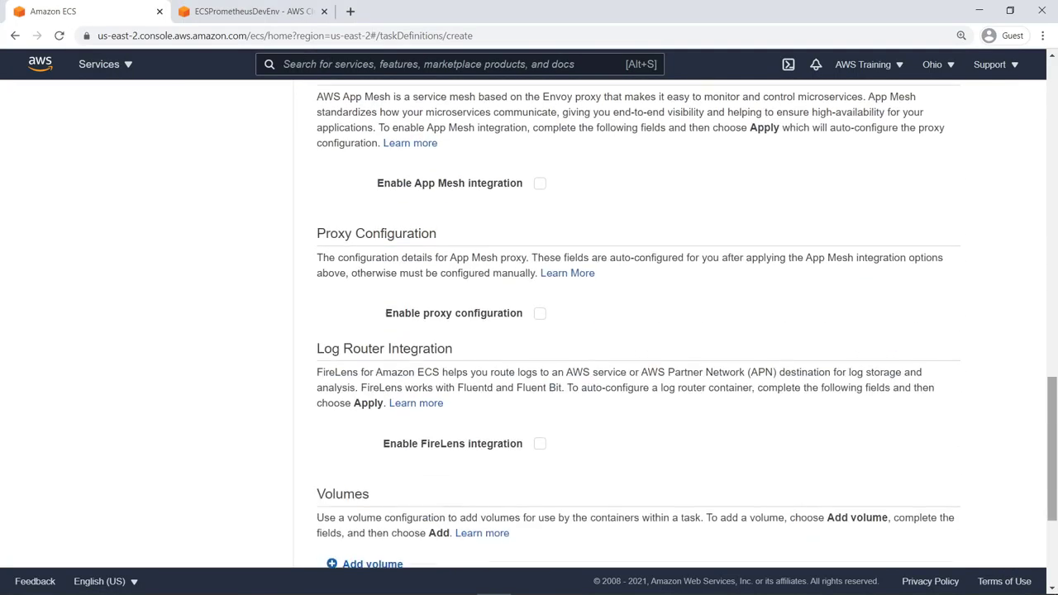
{"action": "left_click", "coordinate": [946, 536]}
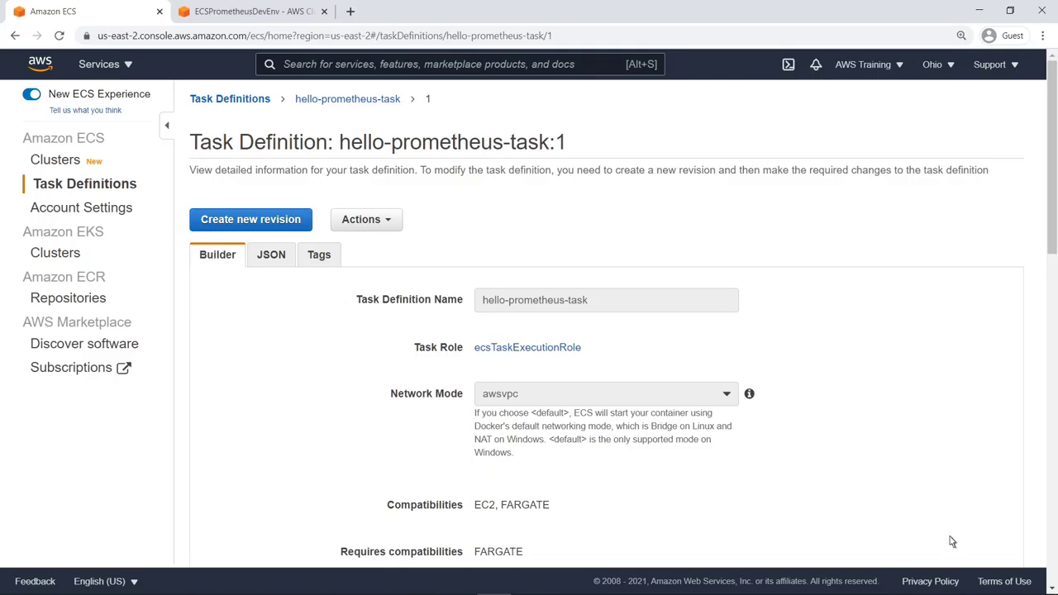
Start creating an ECS cluster from the Networking only template powered by AWS Fargate
{"action": "left_click", "coordinate": [57, 159]}
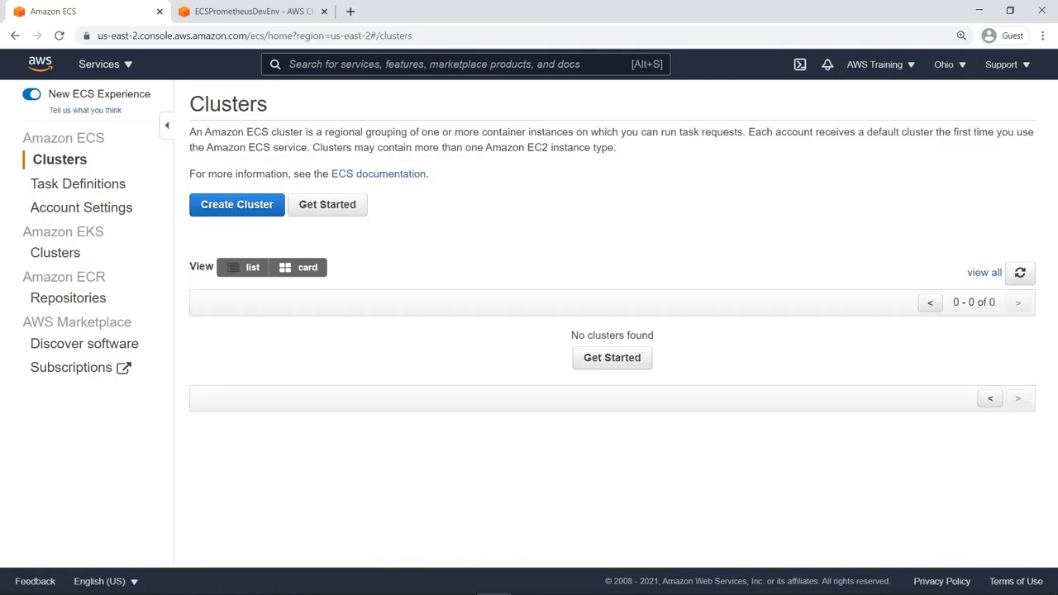
{"action": "left_click", "coordinate": [204, 212]}
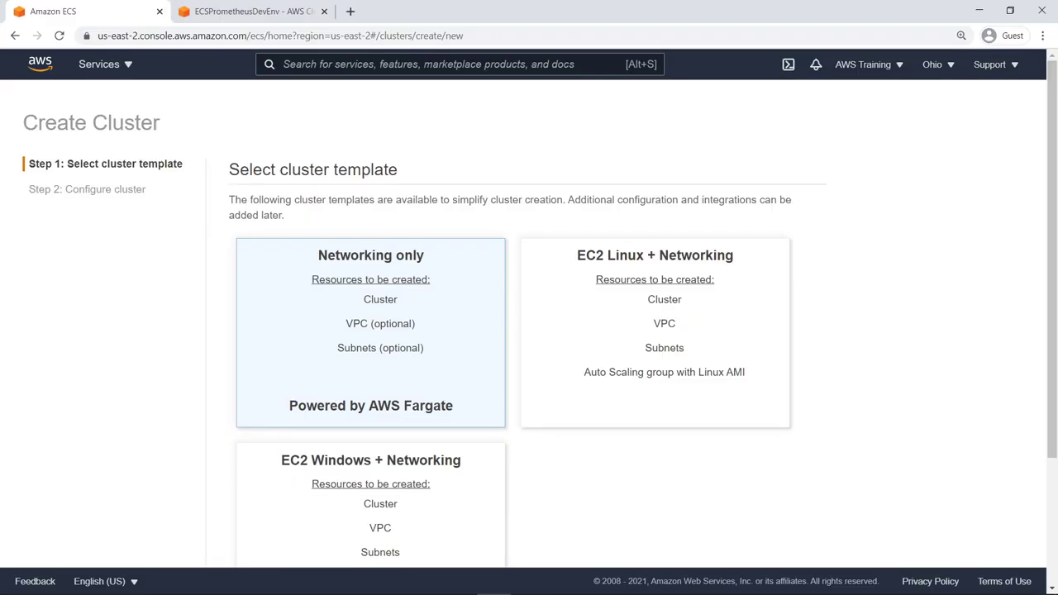
{"action": "scroll", "coordinate": [1048, 583], "scroll_direction": "down", "scroll_amount": 2}
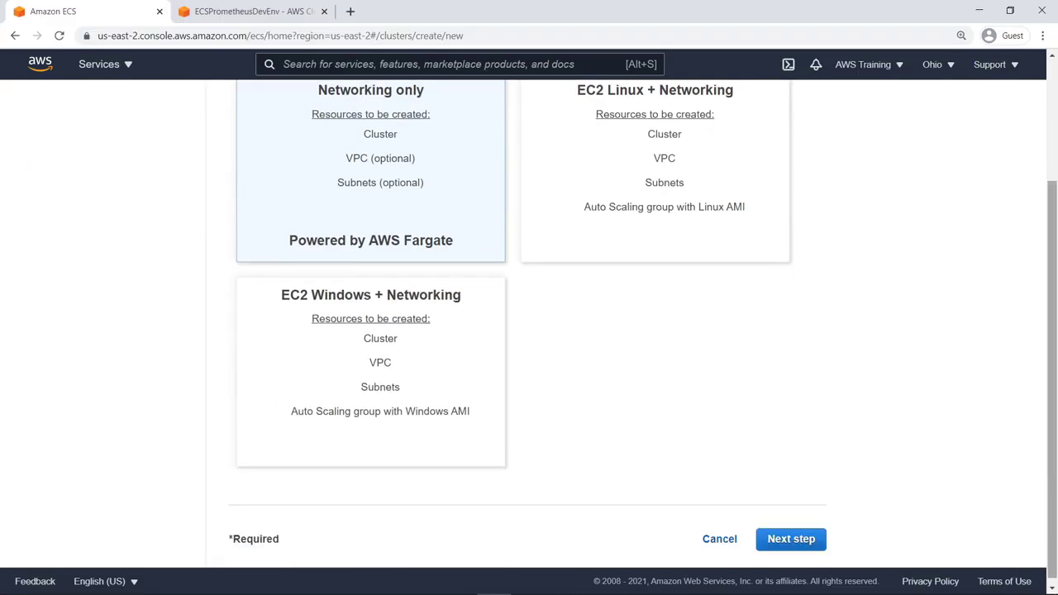
{"action": "left_click", "coordinate": [806, 536]}
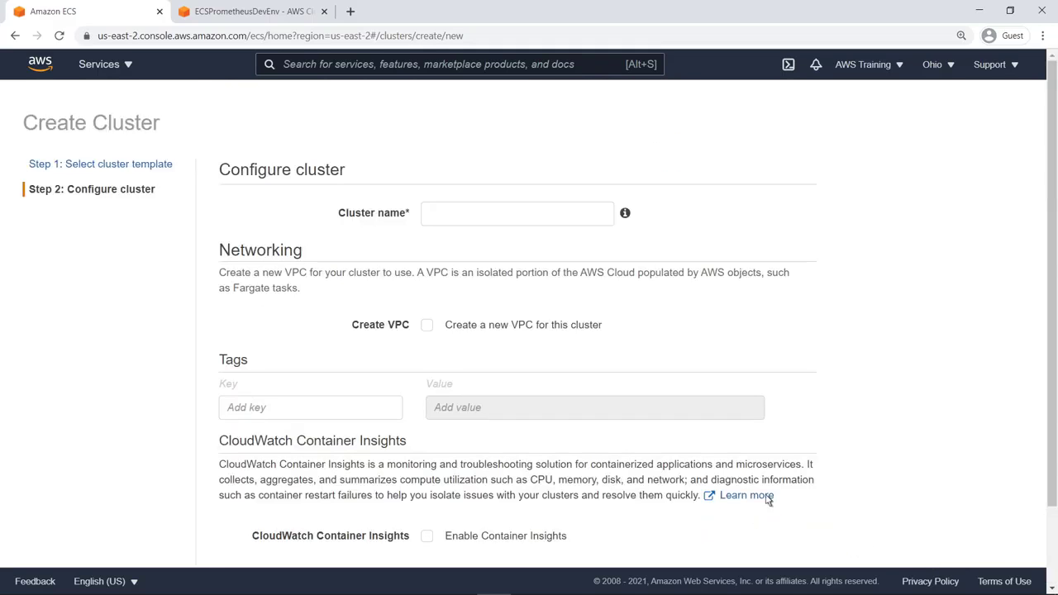
Name the cluster hello-prometheus-cluster, enable CloudWatch Container Insights, and create it
{"action": "left_click", "coordinate": [431, 219]}
{"action": "type", "text": "hello-prome"}
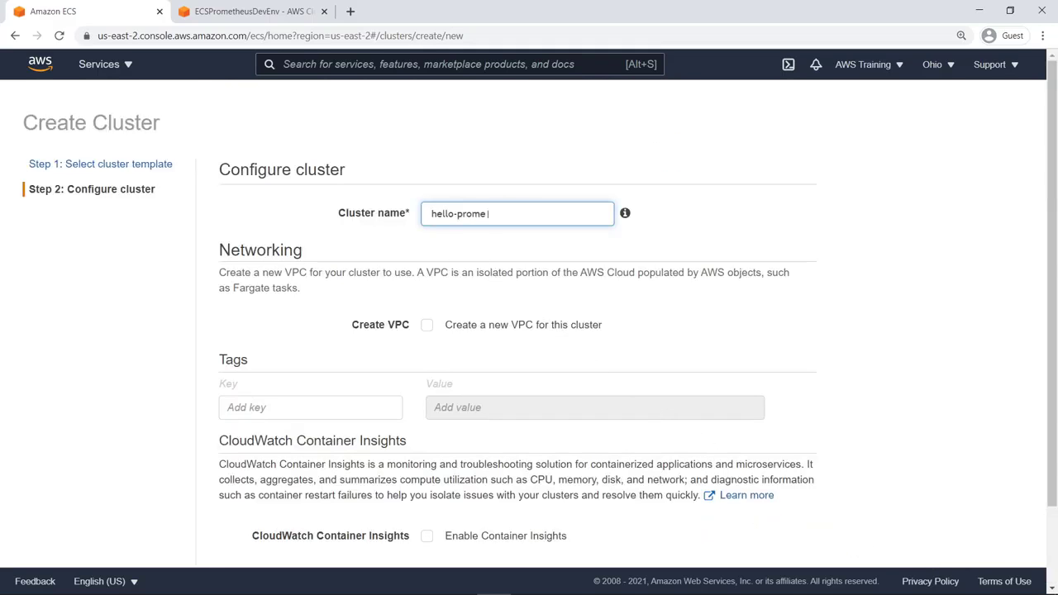
{"action": "type", "text": "theus-cluster"}
{"action": "left_click", "coordinate": [480, 249]}
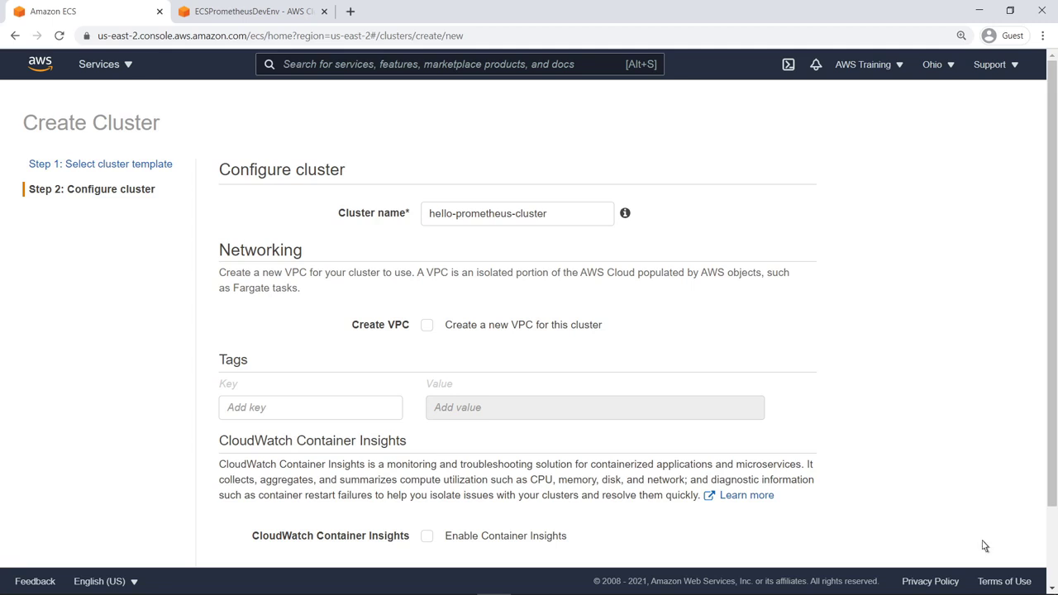
{"action": "scroll", "coordinate": [950, 550], "scroll_direction": "down", "scroll_amount": 2}
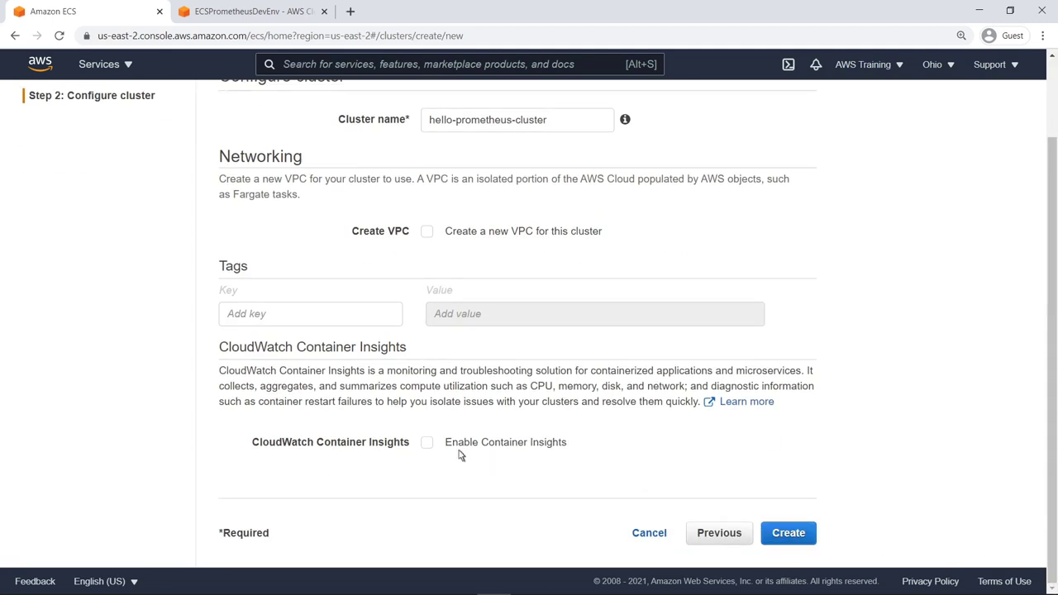
{"action": "left_click", "coordinate": [426, 442]}
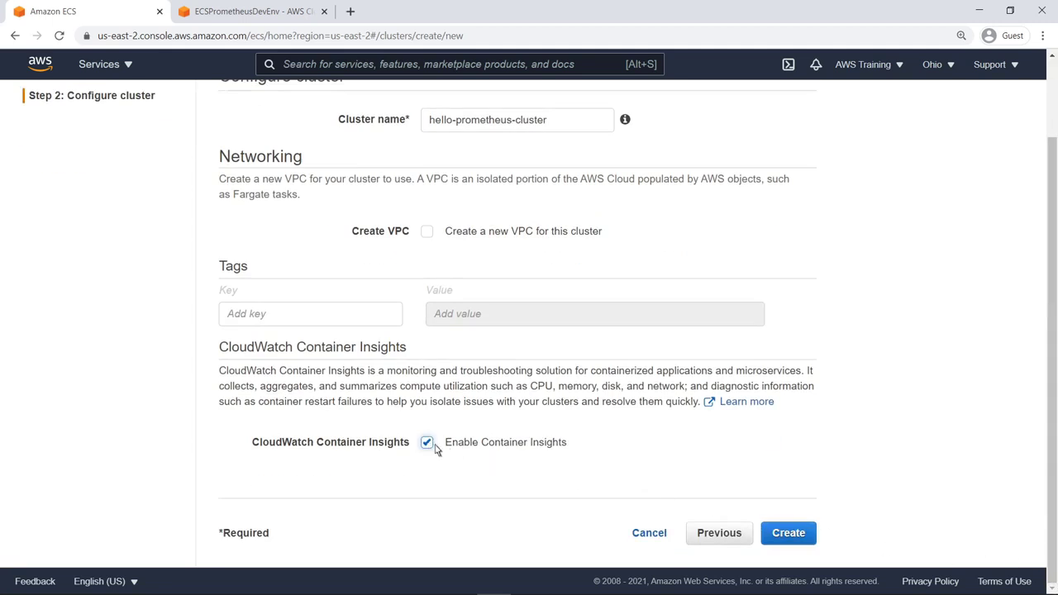
{"action": "left_click", "coordinate": [786, 533]}
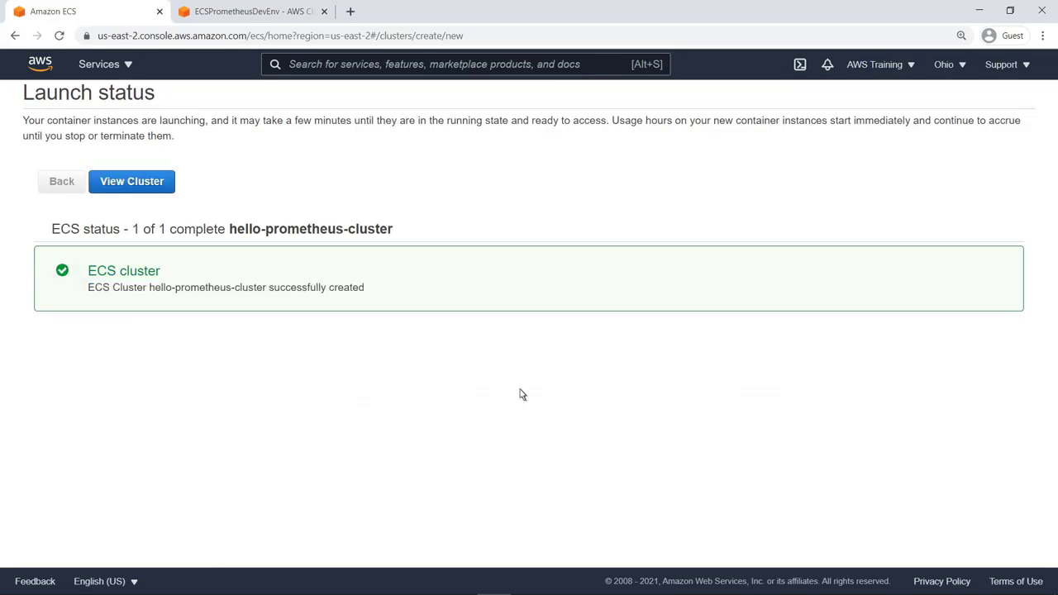
Start creating a service in hello-prometheus-cluster with the FARGATE launch type
{"action": "left_click", "coordinate": [171, 190]}
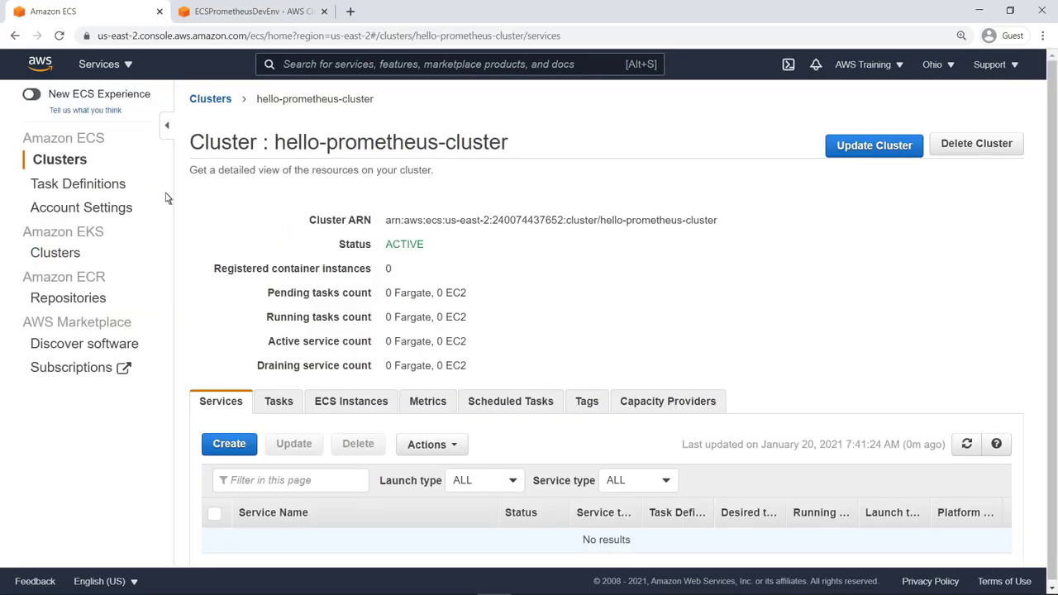
{"action": "left_click", "coordinate": [218, 446]}
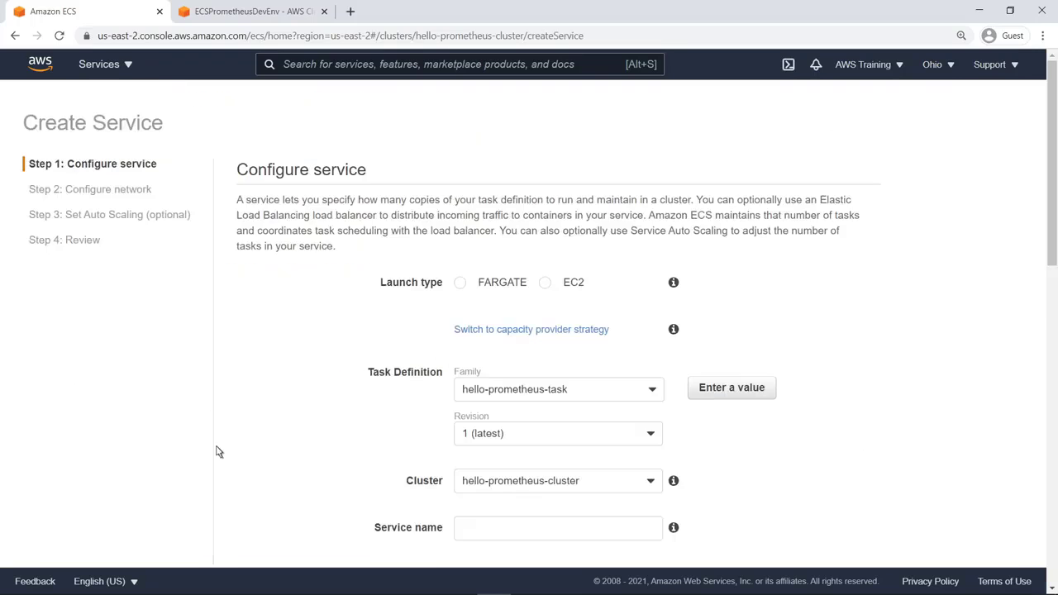
{"action": "left_click", "coordinate": [460, 285]}
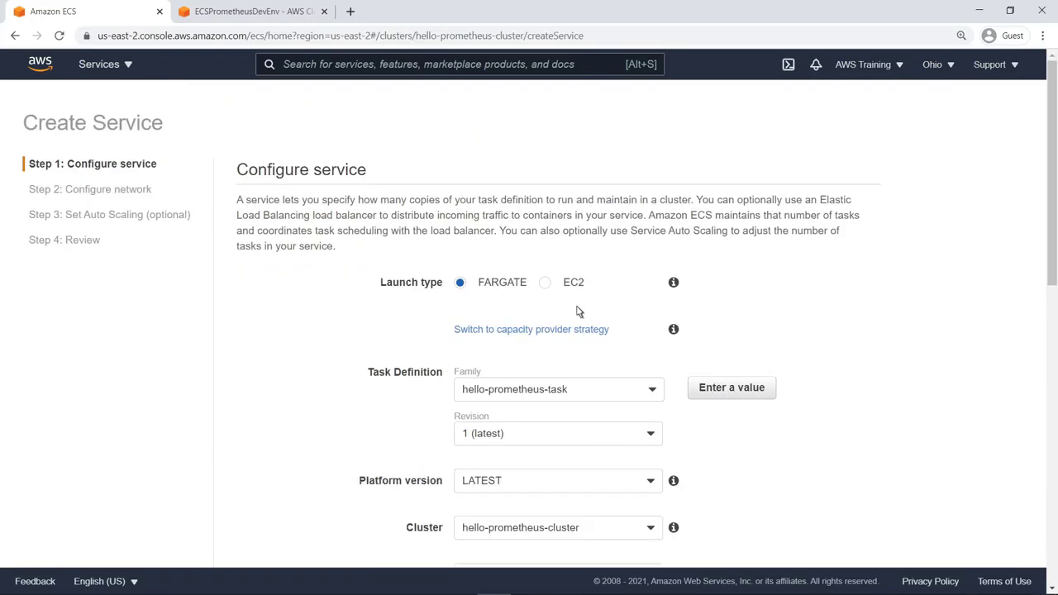
Name the service hello-prometheus-service, set the number of tasks to 2, and proceed to network configuration
{"action": "scroll", "coordinate": [1052, 394], "scroll_direction": "down", "scroll_amount": 3}
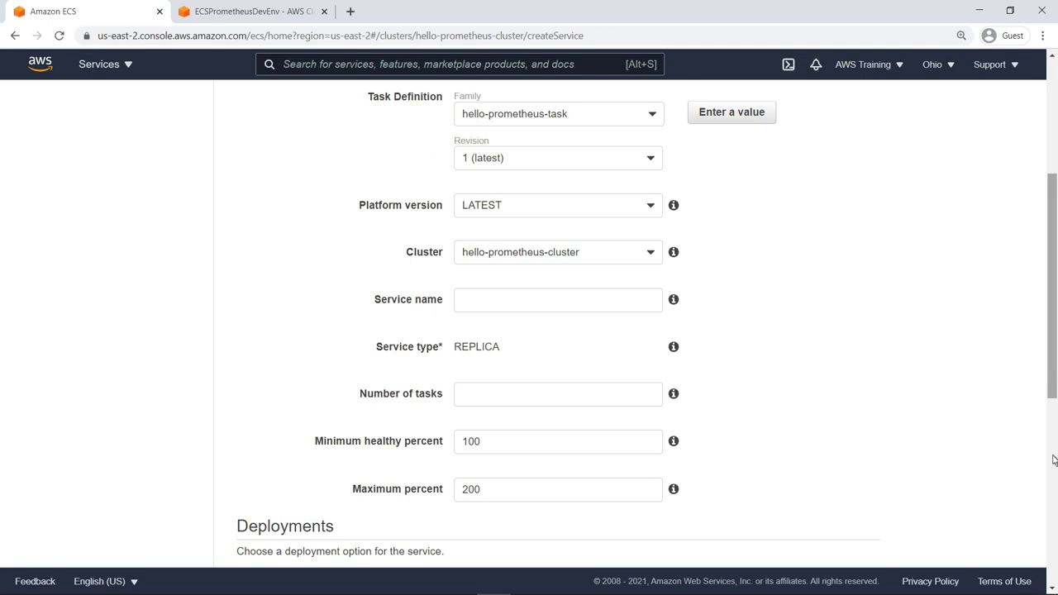
{"action": "scroll", "coordinate": [1054, 474], "scroll_direction": "down", "scroll_amount": 2}
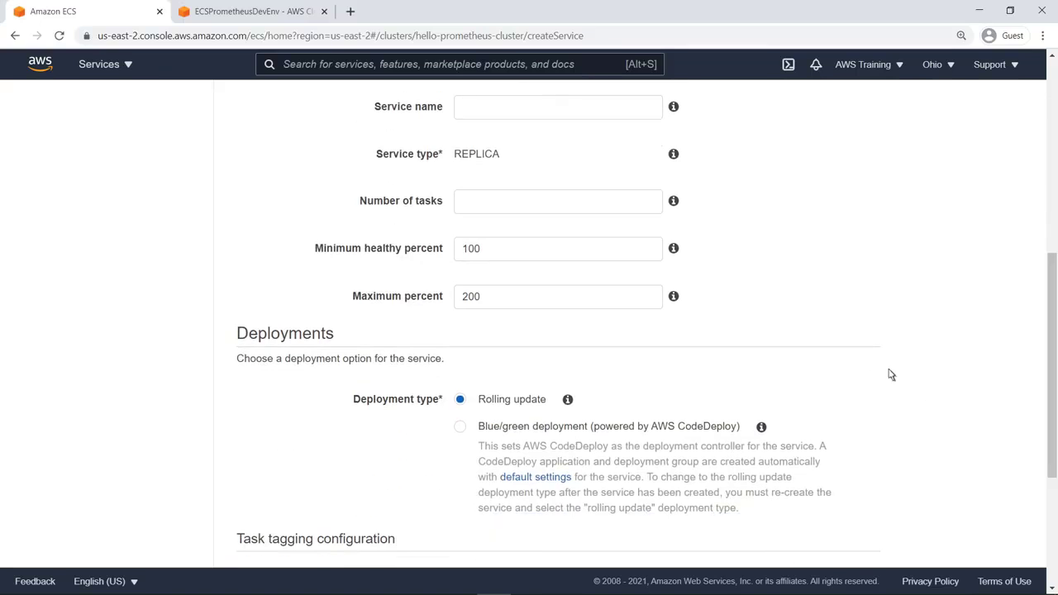
{"action": "left_click", "coordinate": [462, 109]}
{"action": "type", "text": "hello-prometheus-service"}
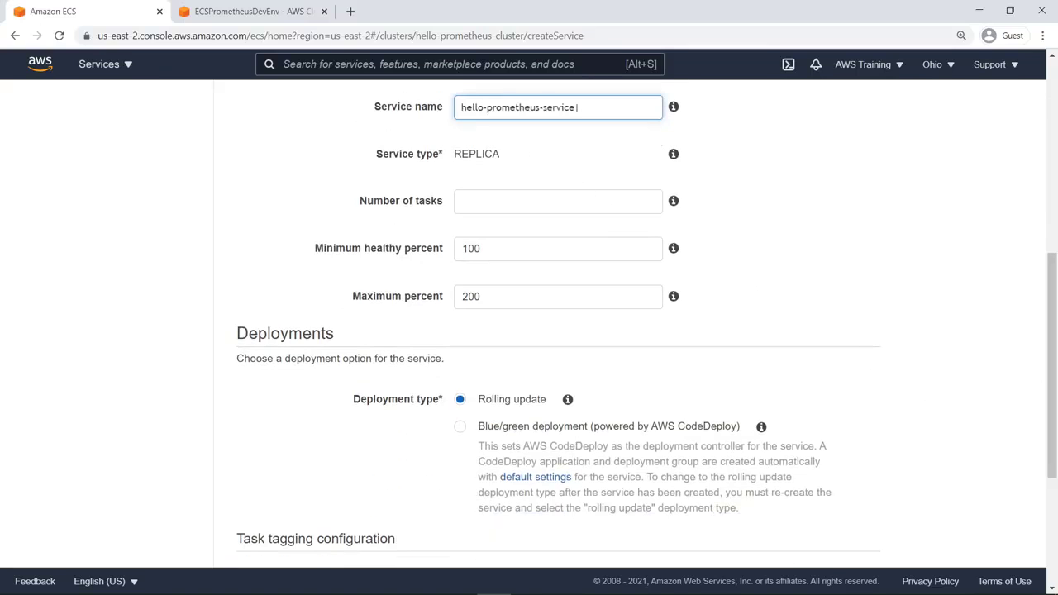
{"action": "left_click", "coordinate": [458, 126]}
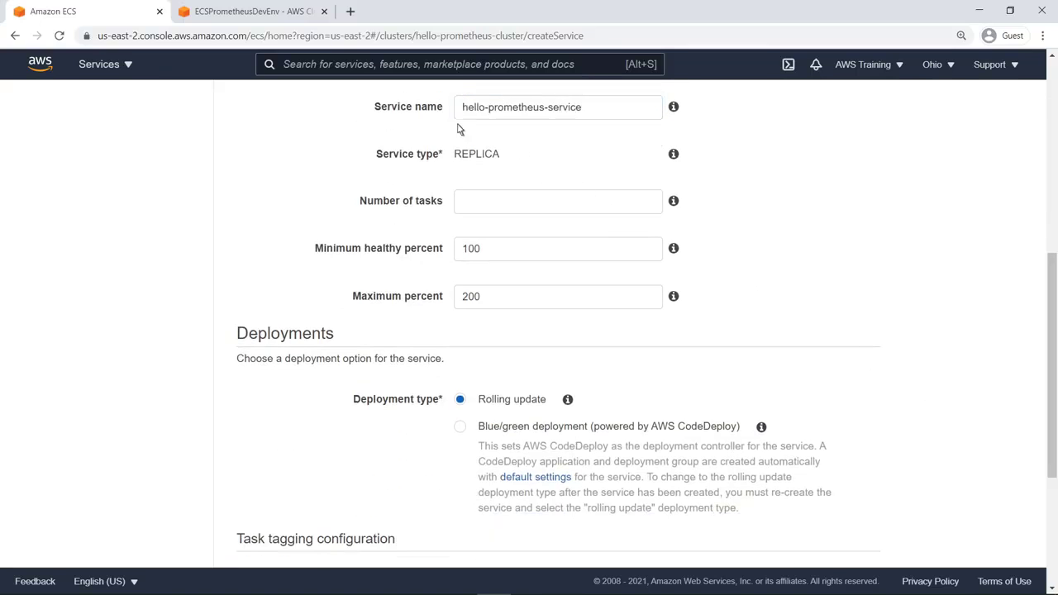
{"action": "left_click", "coordinate": [460, 207]}
{"action": "type", "text": "2"}
{"action": "scroll", "coordinate": [1050, 579], "scroll_direction": "down", "scroll_amount": 3}
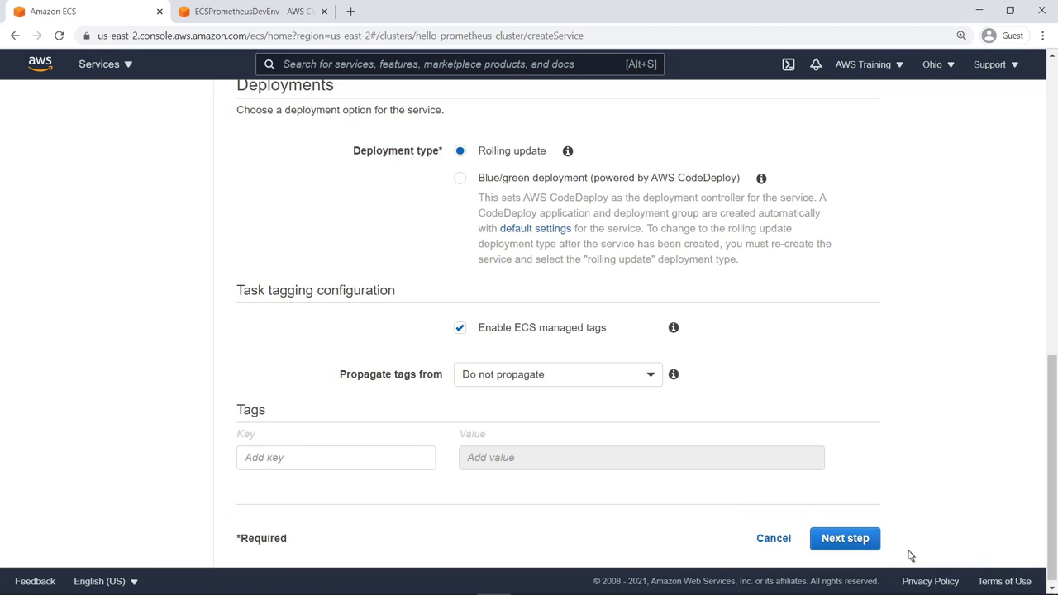
{"action": "left_click", "coordinate": [868, 541]}
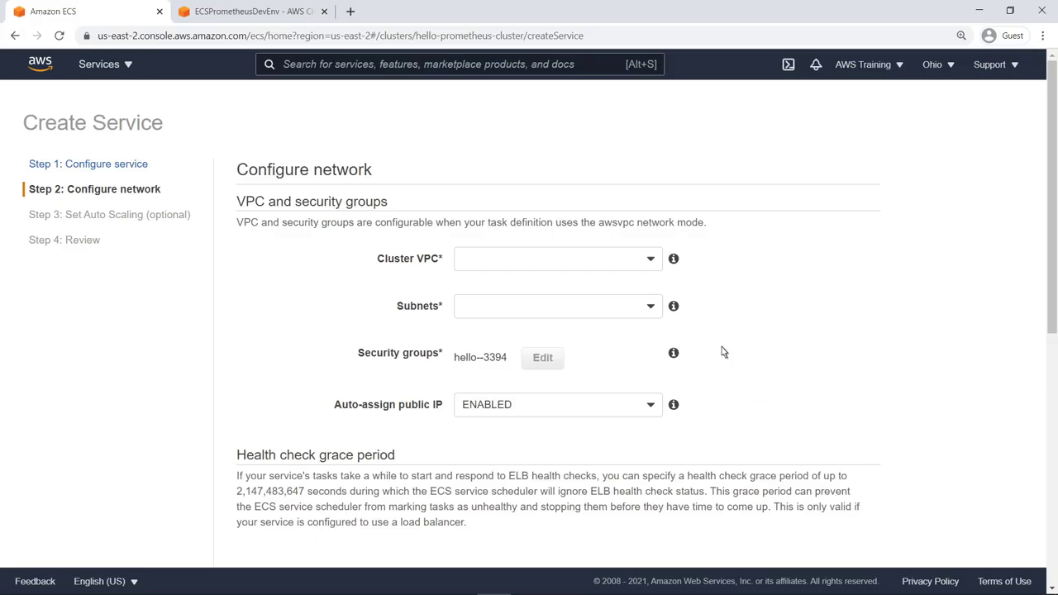
Select the 192.168 cluster VPC vpc-0f2da65db65a135b6 and add its us-east-2a and us-east-2b hello-prometheus-network subnets
{"action": "left_click", "coordinate": [652, 260]}
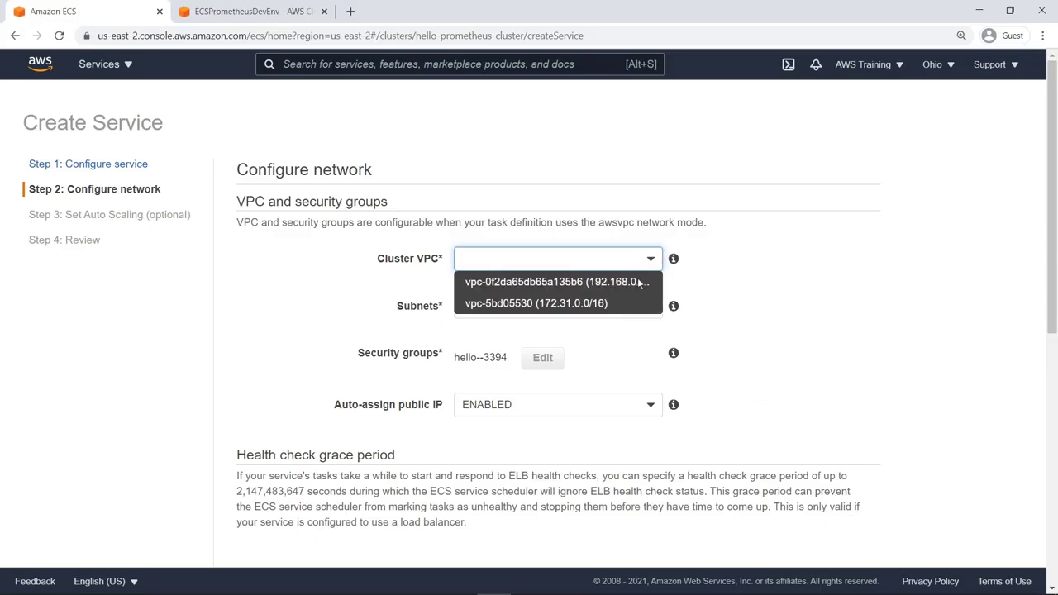
{"action": "left_click", "coordinate": [635, 282]}
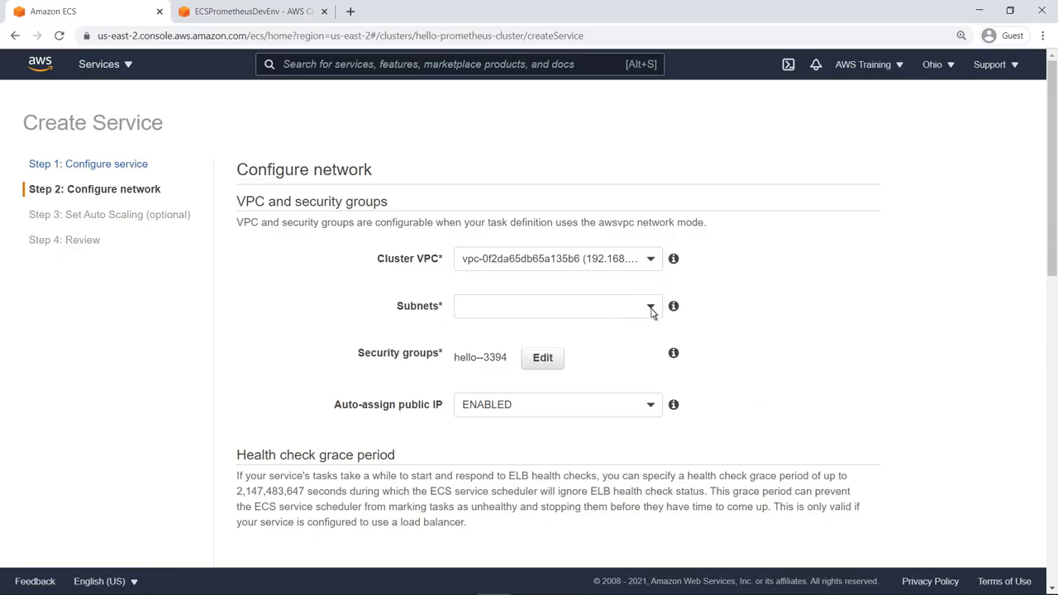
{"action": "left_click", "coordinate": [651, 308]}
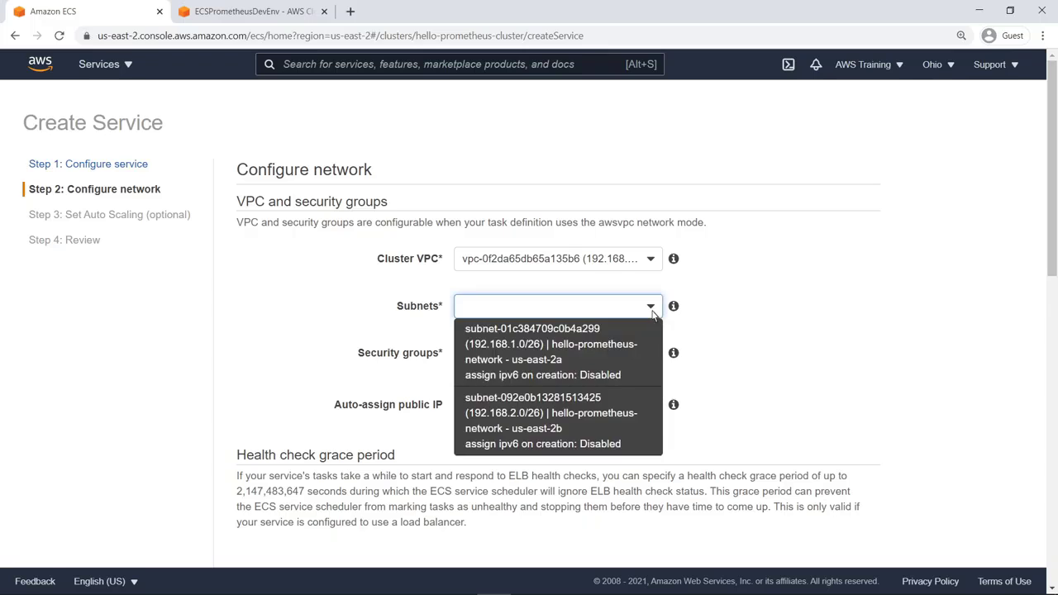
{"action": "left_click", "coordinate": [601, 331]}
{"action": "left_click", "coordinate": [650, 392]}
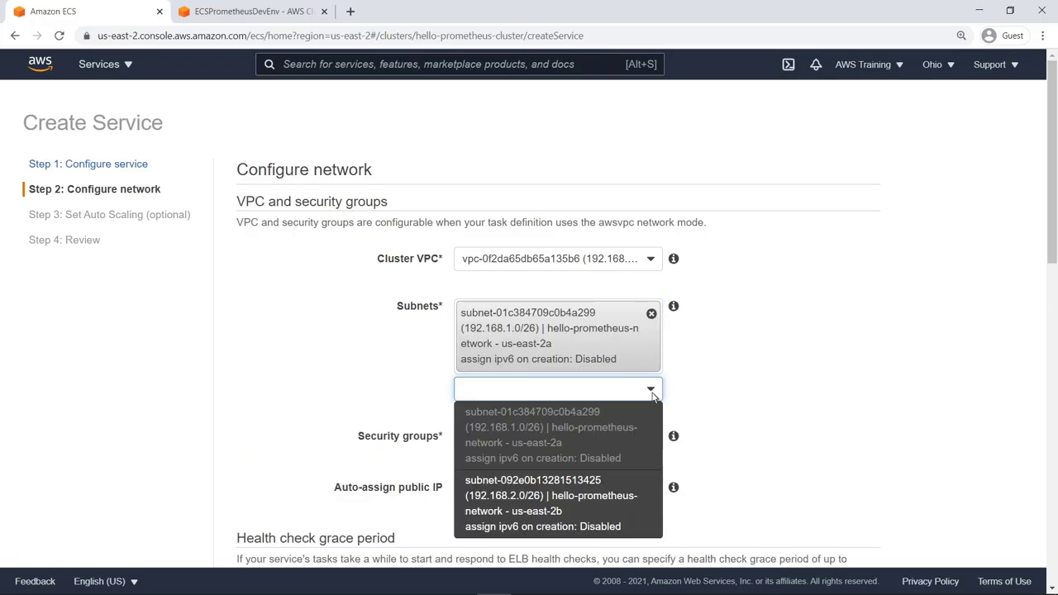
{"action": "left_click", "coordinate": [599, 483]}
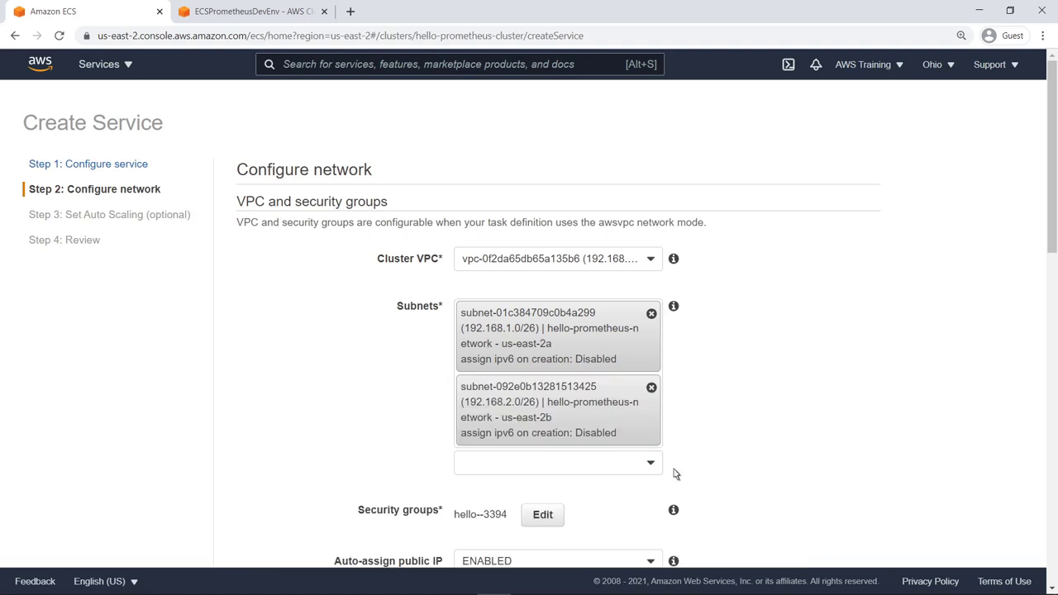
Assign the existing hello-prometheus-network public security group sg-0f10496e070a95c79 to the service
{"action": "scroll", "coordinate": [1053, 397], "scroll_direction": "down", "scroll_amount": 5}
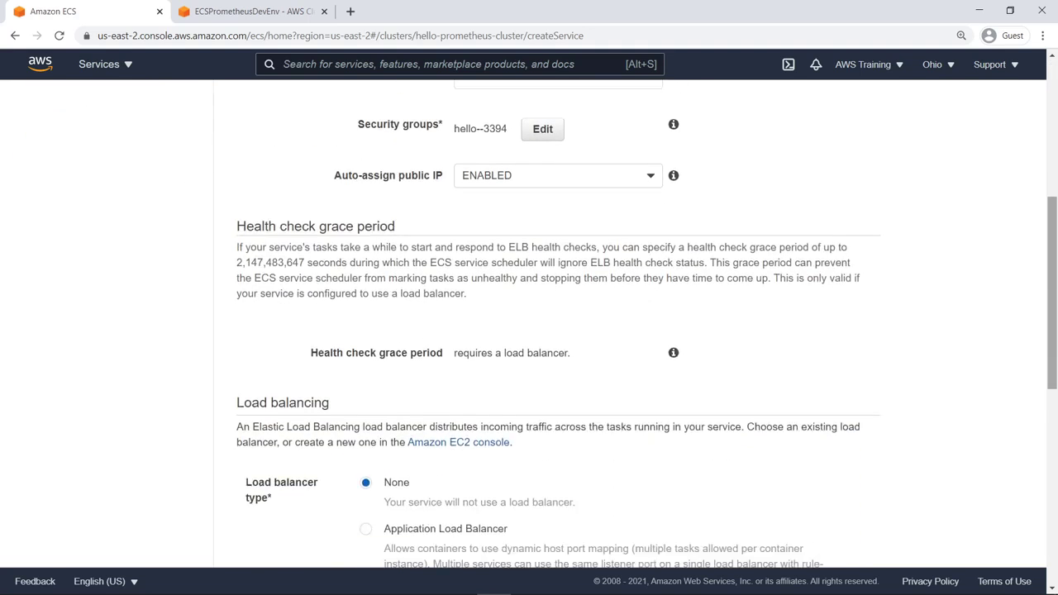
{"action": "left_click", "coordinate": [543, 102]}
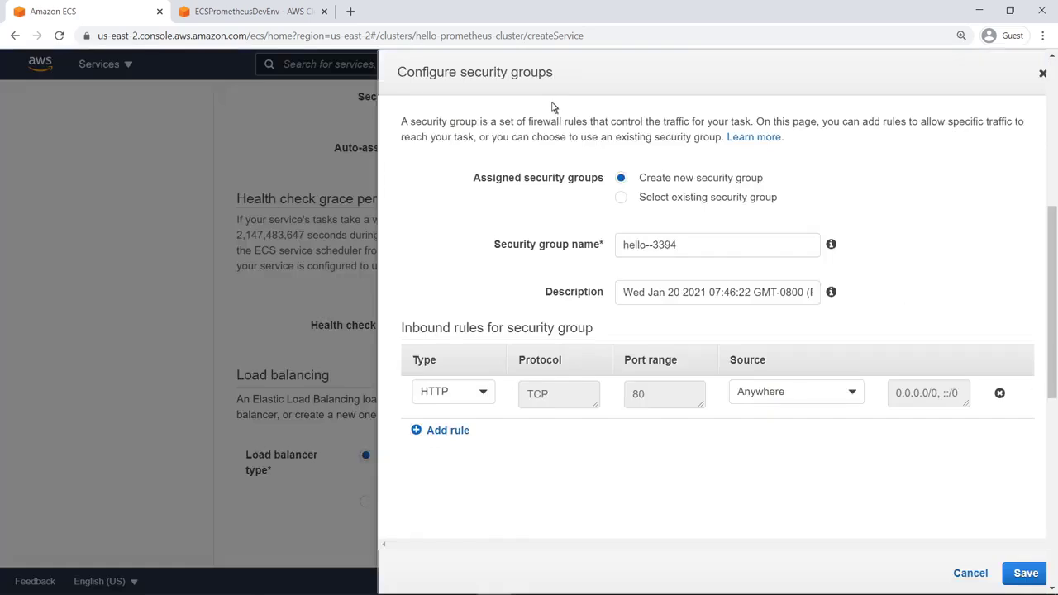
{"action": "left_click", "coordinate": [624, 200]}
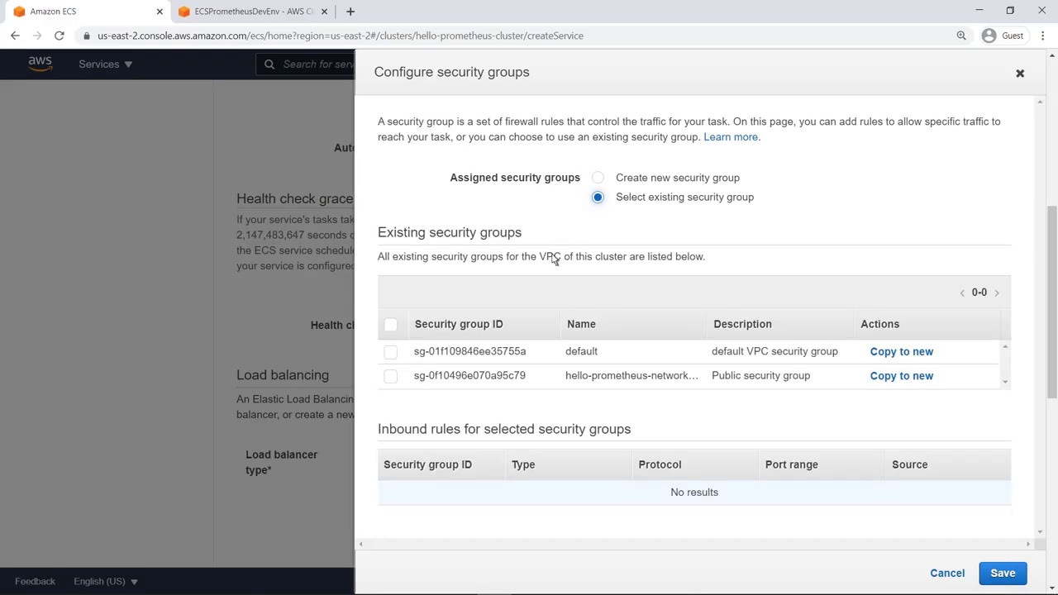
{"action": "left_click", "coordinate": [391, 377]}
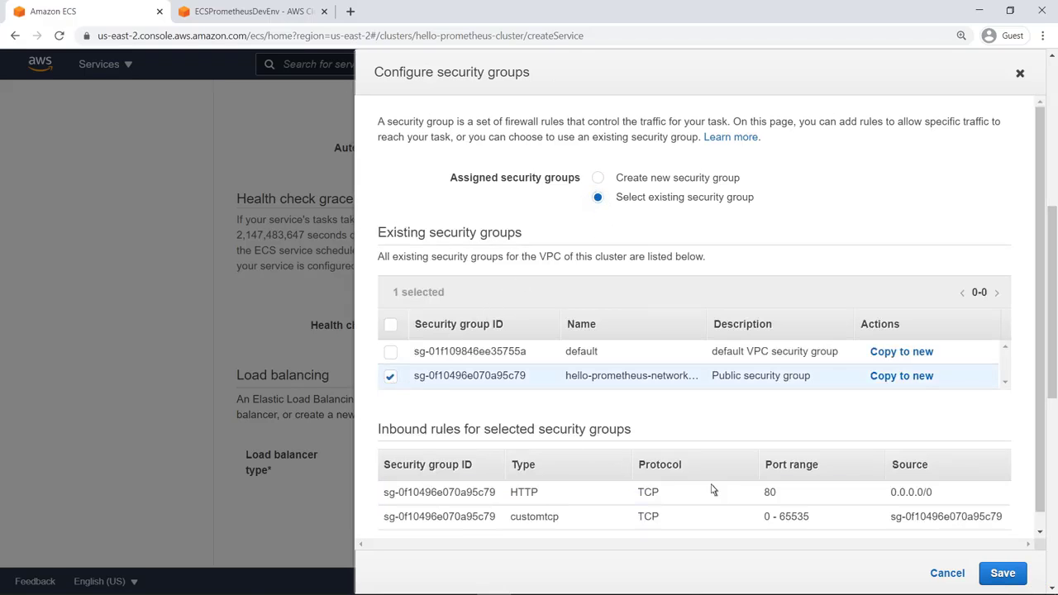
{"action": "left_click", "coordinate": [1000, 572]}
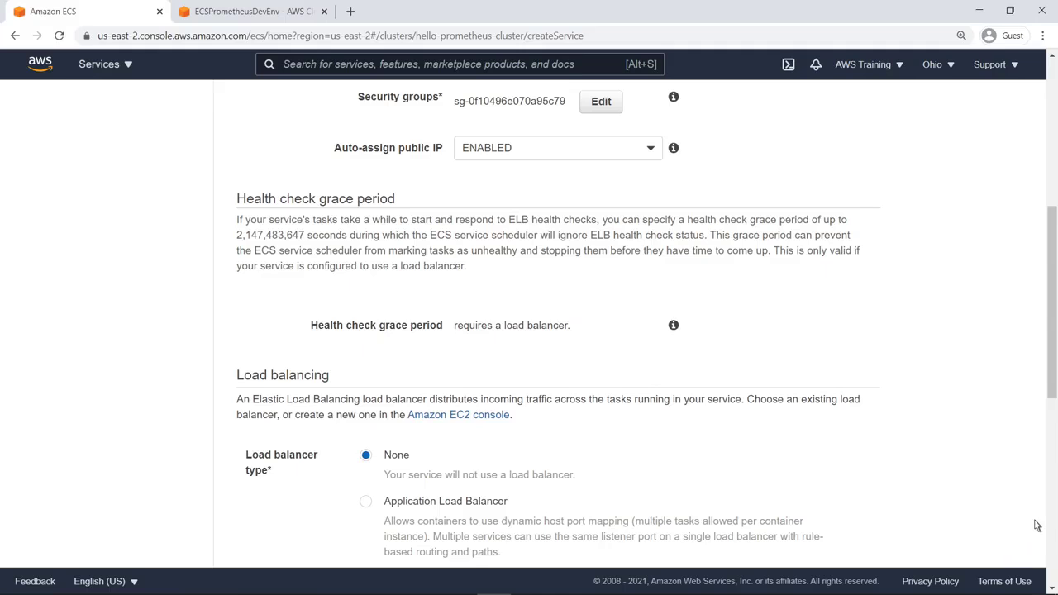
Use the Application Load Balancer hello-prometheus-network-alb and add the container hello-prometheus:8080:8080 to it
{"action": "scroll", "coordinate": [1050, 504], "scroll_direction": "down", "scroll_amount": 3}
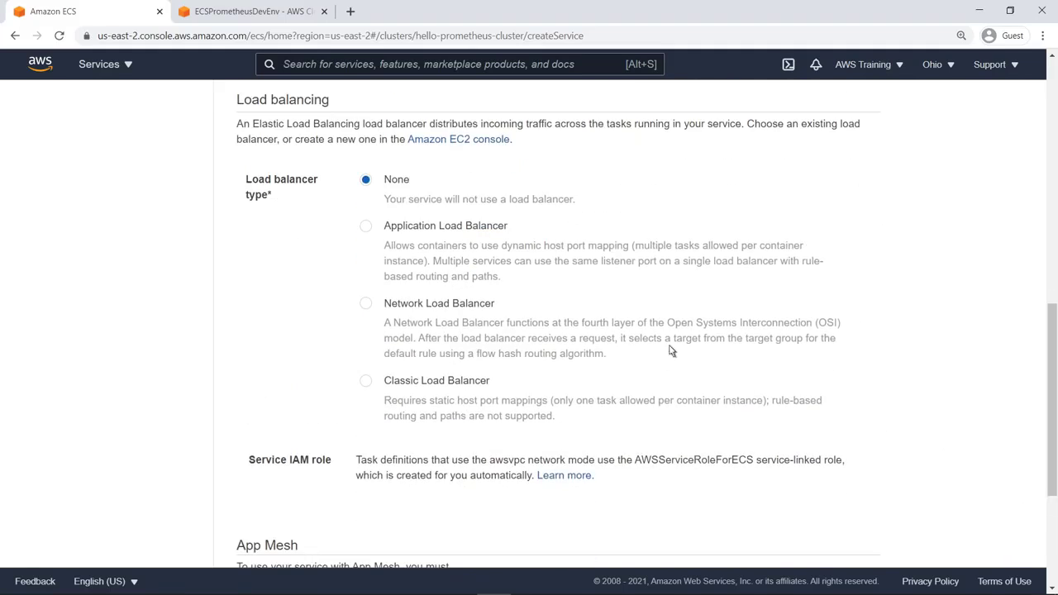
{"action": "left_click", "coordinate": [367, 227]}
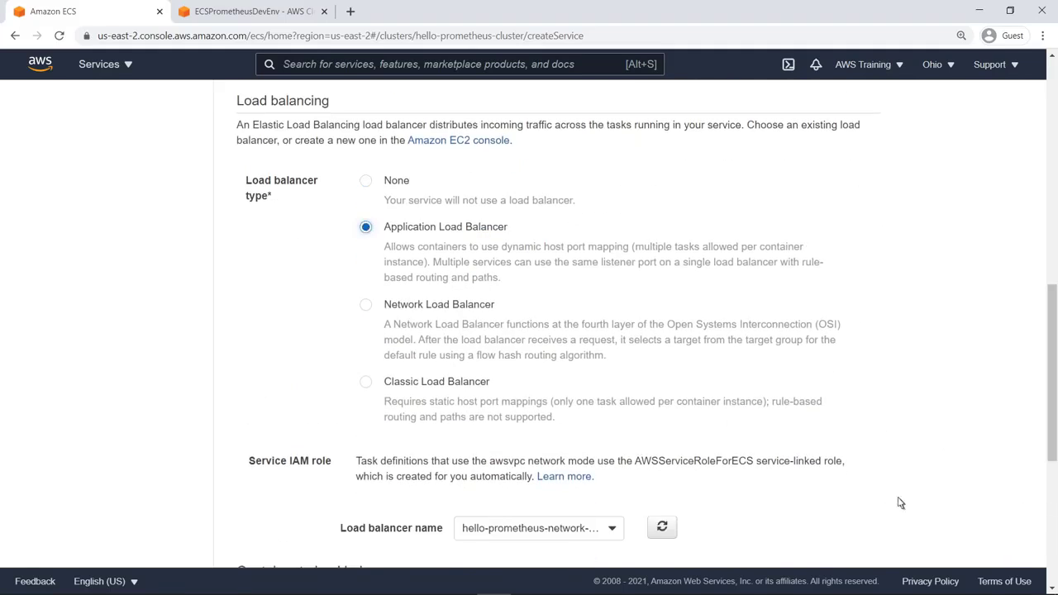
{"action": "scroll", "coordinate": [1049, 576], "scroll_direction": "down", "scroll_amount": 5}
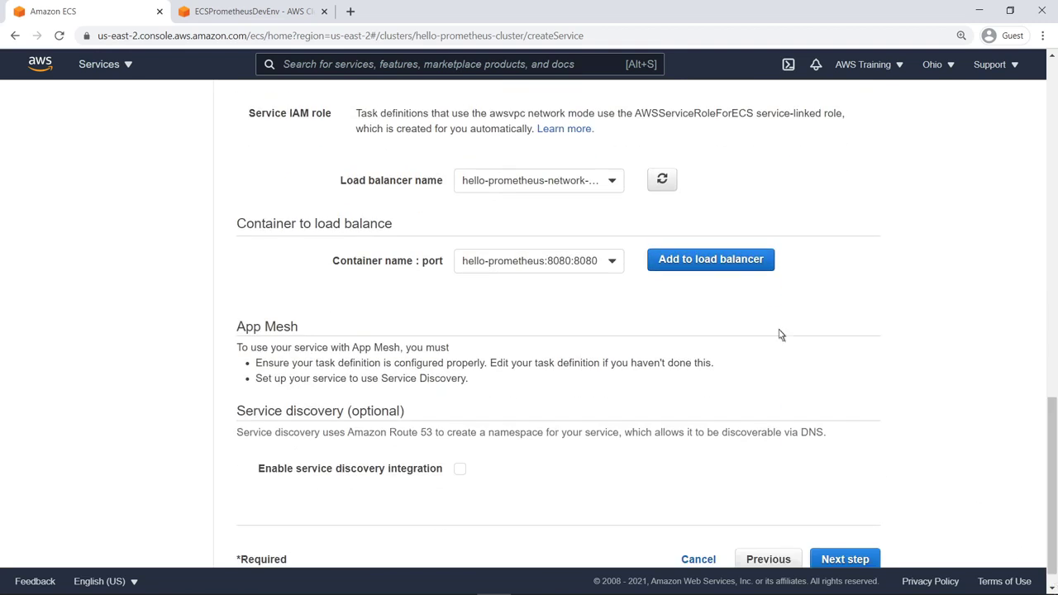
{"action": "left_click", "coordinate": [616, 184]}
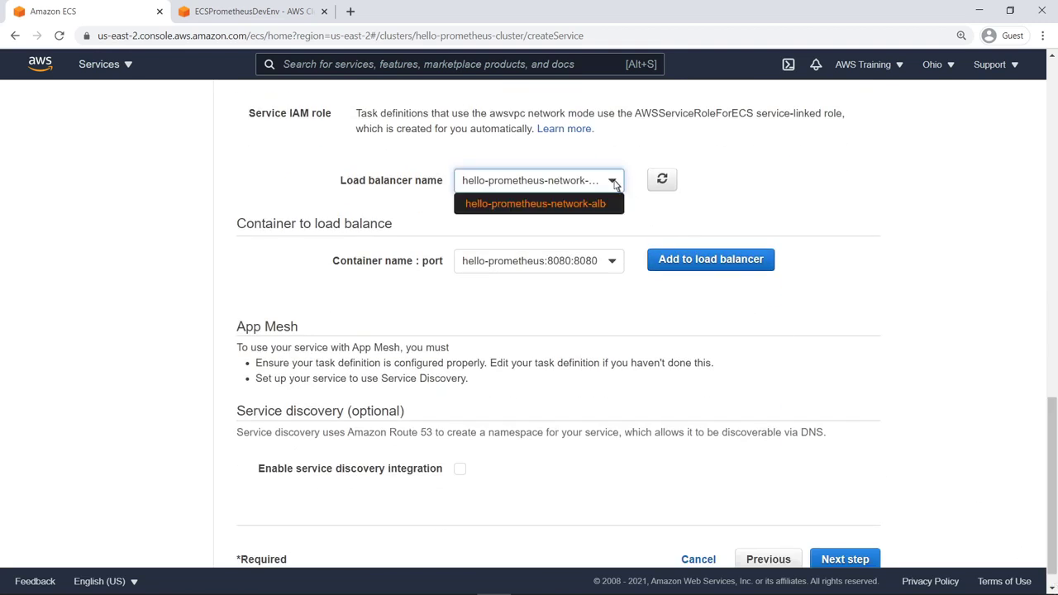
{"action": "left_click", "coordinate": [604, 206]}
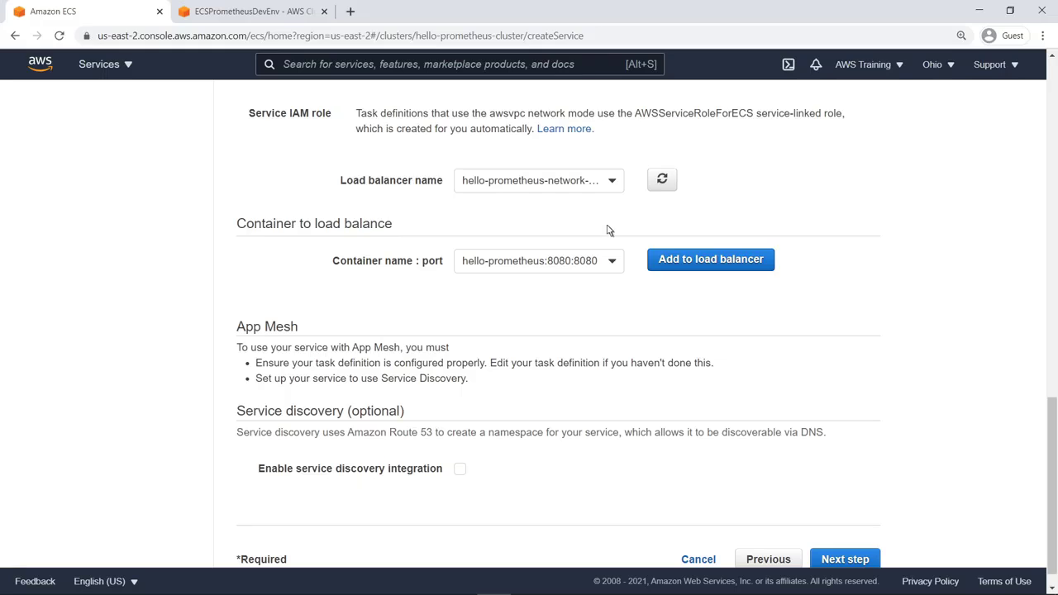
{"action": "left_click", "coordinate": [611, 263]}
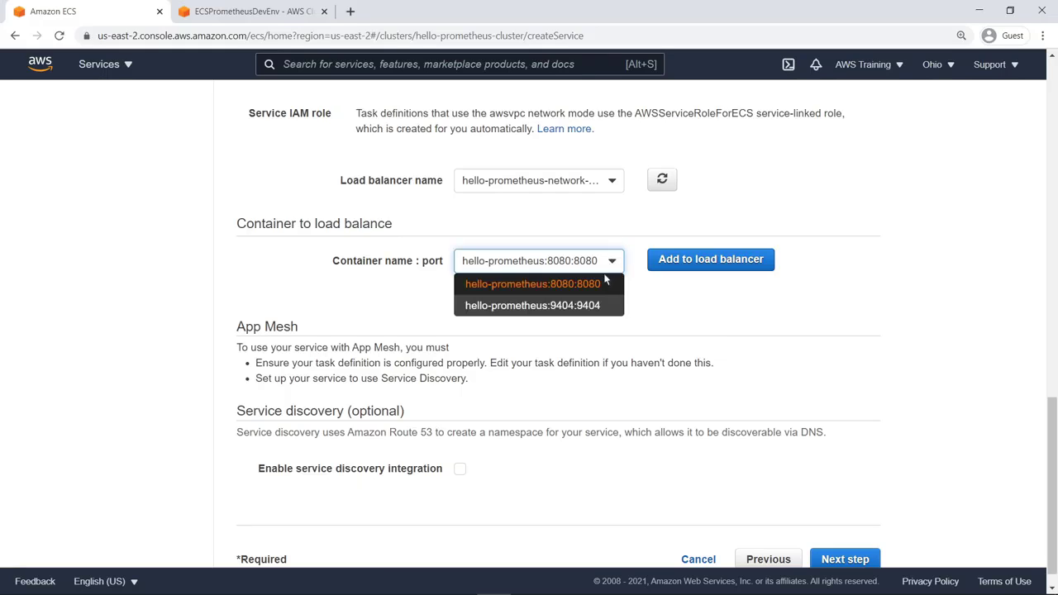
{"action": "left_click", "coordinate": [599, 283]}
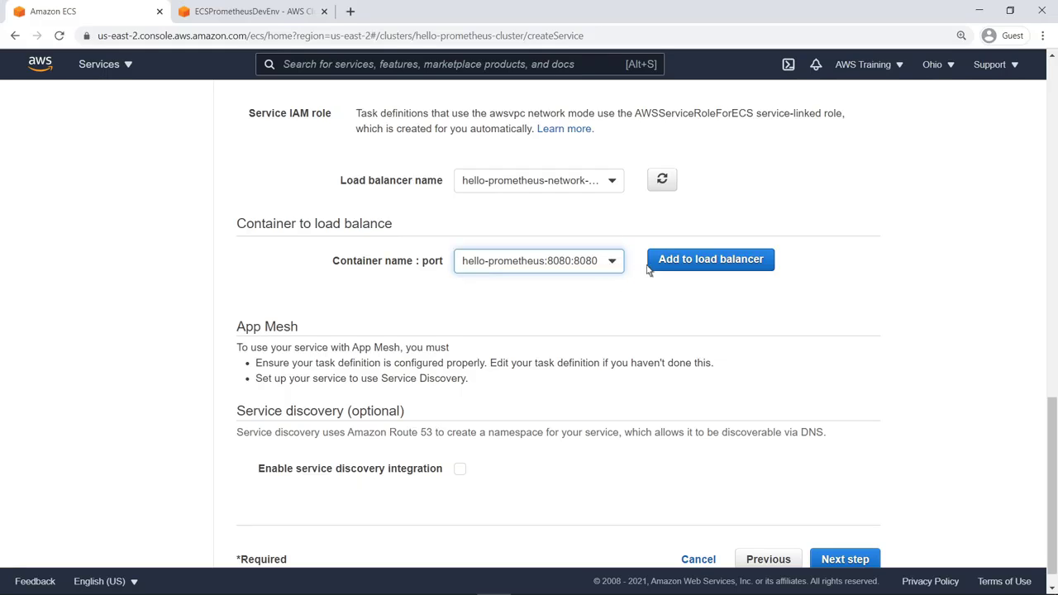
{"action": "left_click", "coordinate": [661, 261]}
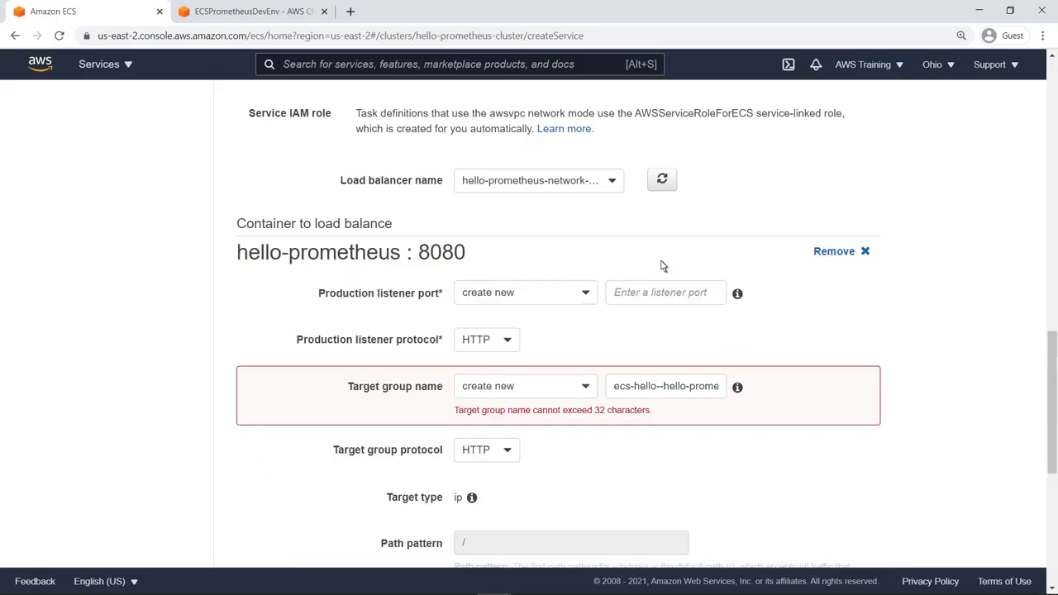
Set the new production listener port to 80 and name the new target group hello-prometheus-target
{"action": "left_click", "coordinate": [626, 298]}
{"action": "type", "text": "80"}
{"action": "key", "text": "Tab"}
{"action": "triple_click", "coordinate": [618, 394]}
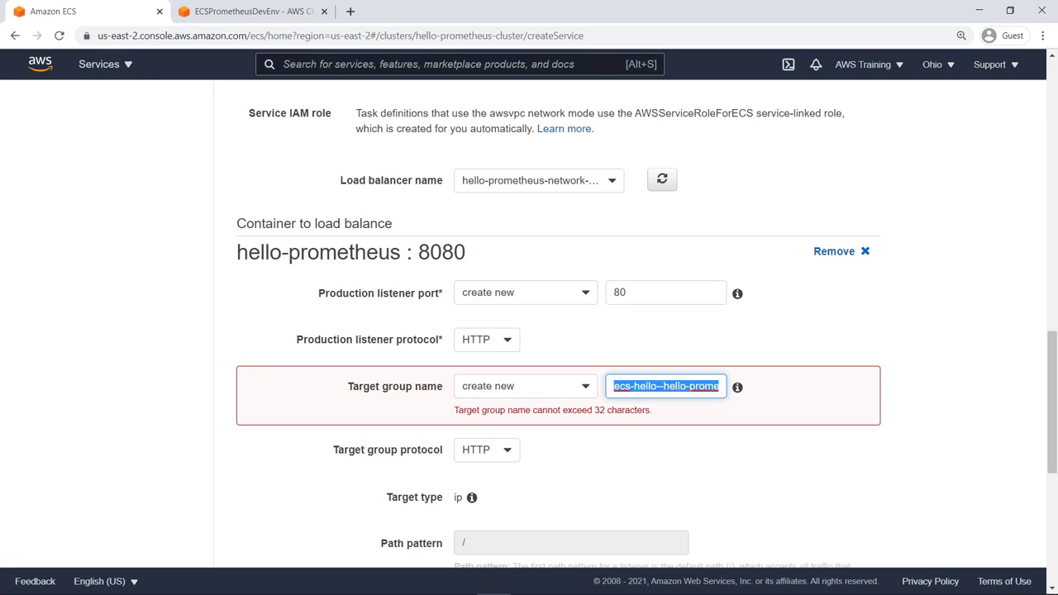
{"action": "type", "text": "hello-prometheus-targ"}
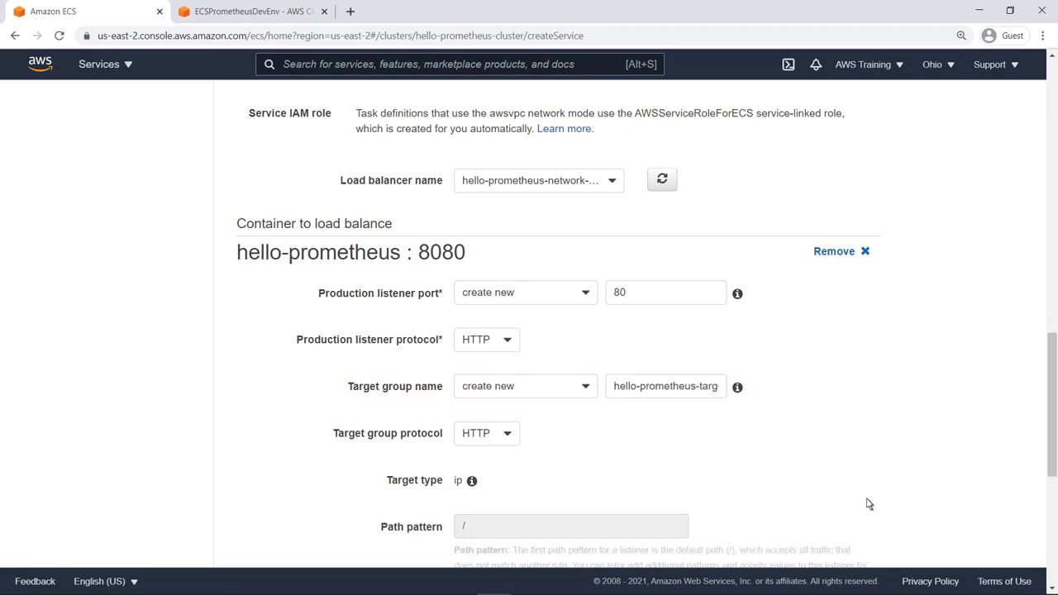
Set the target group's health check path to /sample/ and proceed to the auto scaling settings
{"action": "scroll", "coordinate": [1049, 538], "scroll_direction": "down", "scroll_amount": 4}
{"action": "scroll", "coordinate": [1049, 537], "scroll_direction": "down", "scroll_amount": 1}
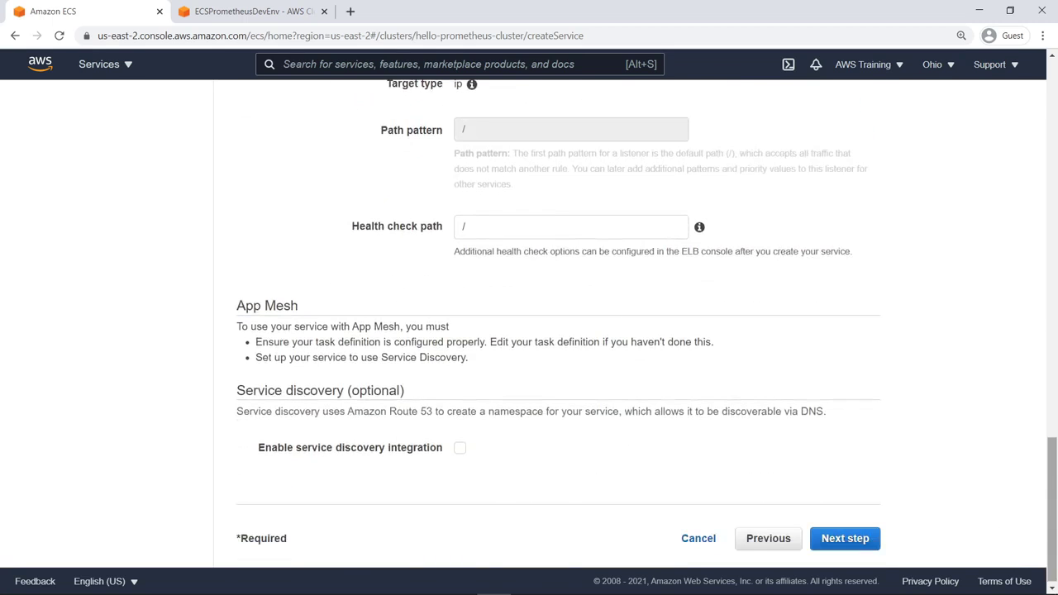
{"action": "left_click", "coordinate": [486, 230]}
{"action": "type", "text": "sample/"}
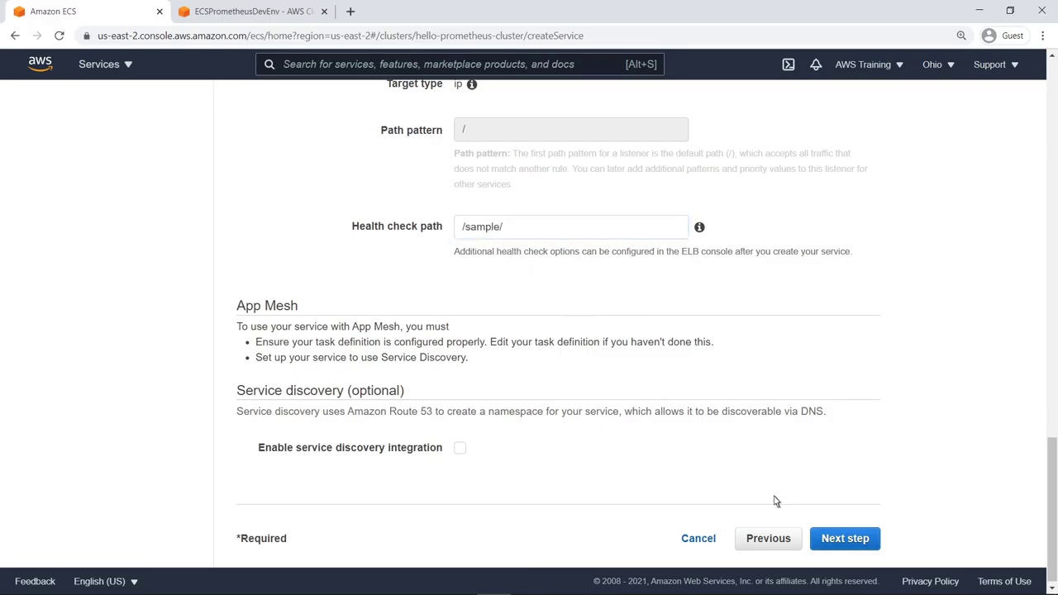
{"action": "left_click", "coordinate": [825, 542]}
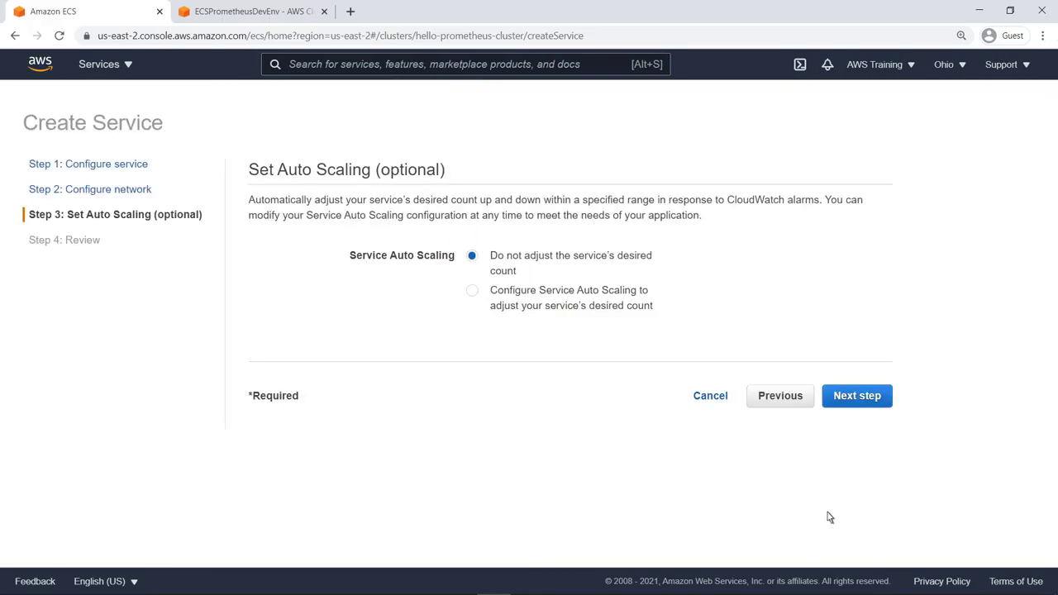
Skip Service Auto Scaling, review the configuration, and create the service
{"action": "left_click", "coordinate": [840, 399]}
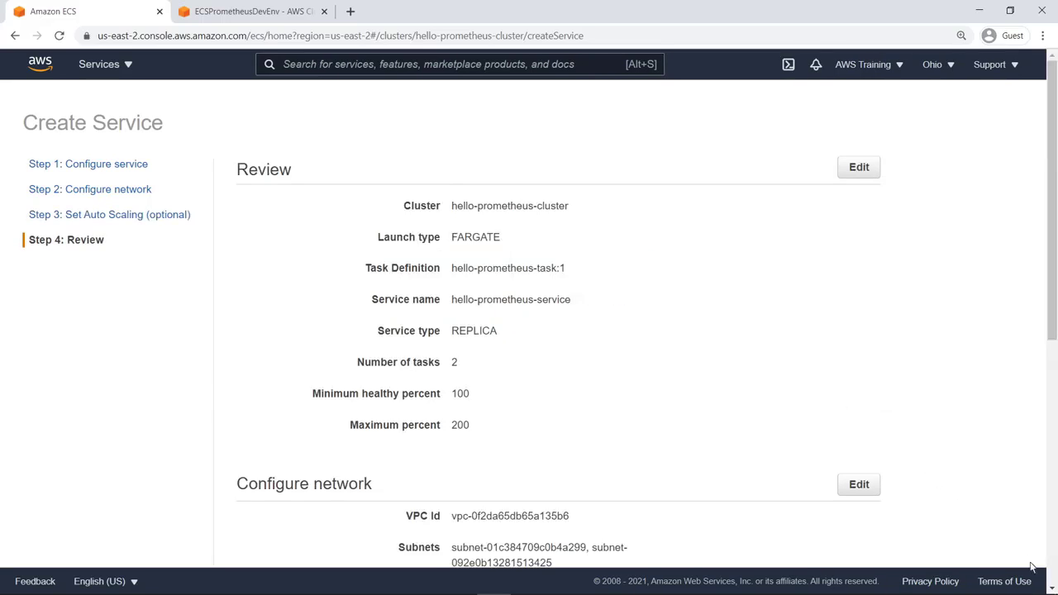
{"action": "scroll", "coordinate": [1052, 584], "scroll_direction": "down", "scroll_amount": 6}
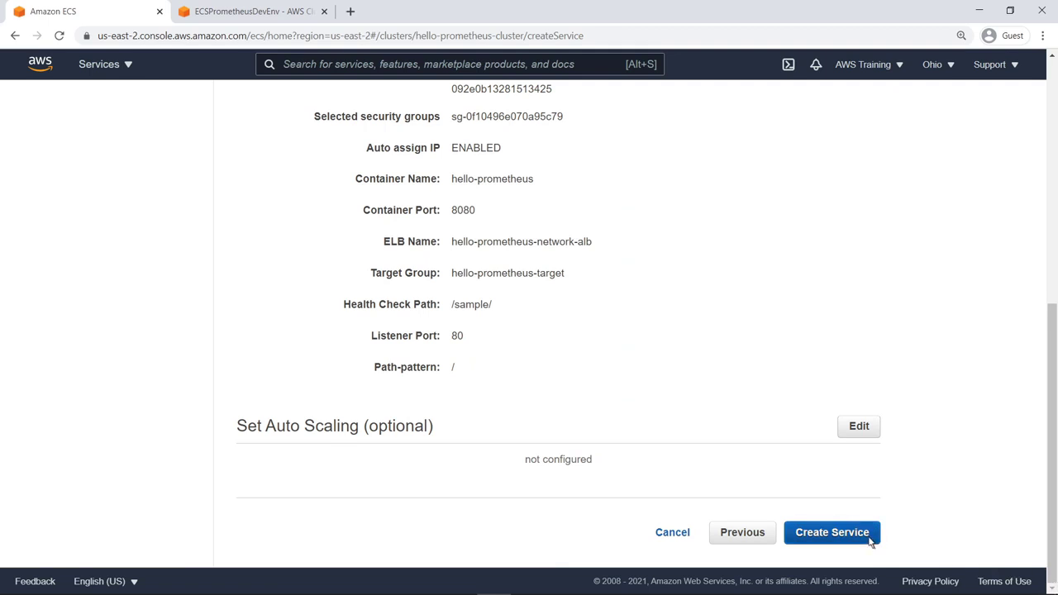
{"action": "left_click", "coordinate": [831, 532]}
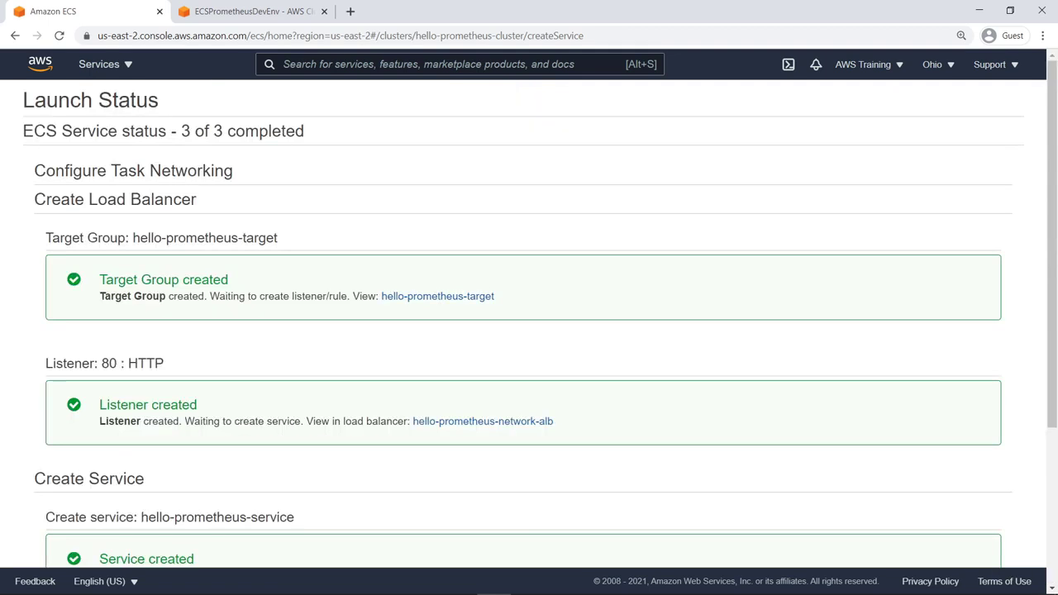
Copy the DNS name of hello-prometheus-network-alb and open it in the browser with the path /sample/
{"action": "left_click", "coordinate": [551, 424]}
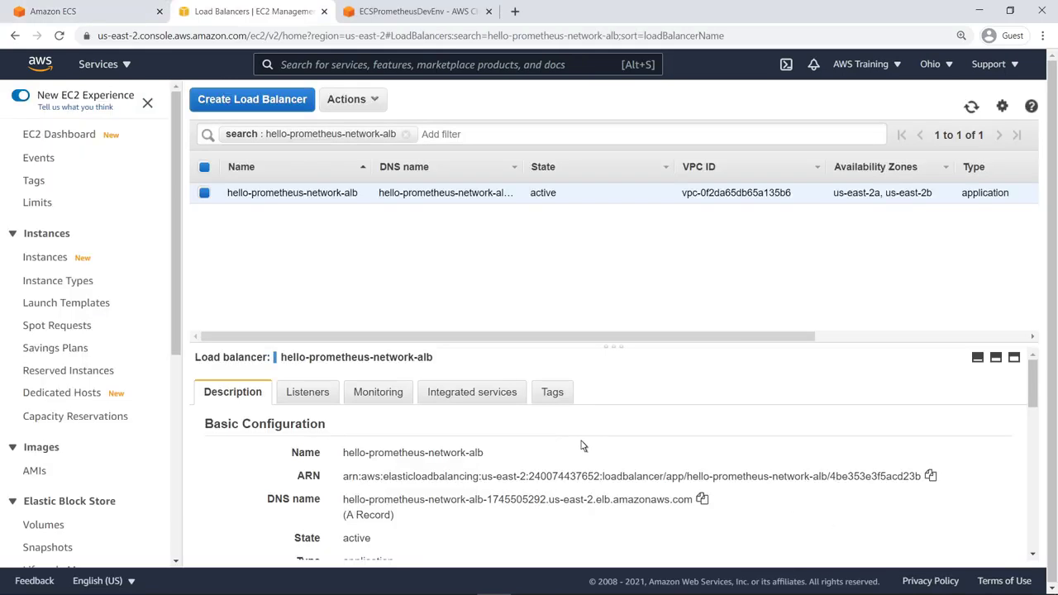
{"action": "left_click", "coordinate": [701, 500]}
{"action": "left_click", "coordinate": [118, 36]}
{"action": "key", "text": "ctrl+v"}
{"action": "type", "text": "/sample/"}
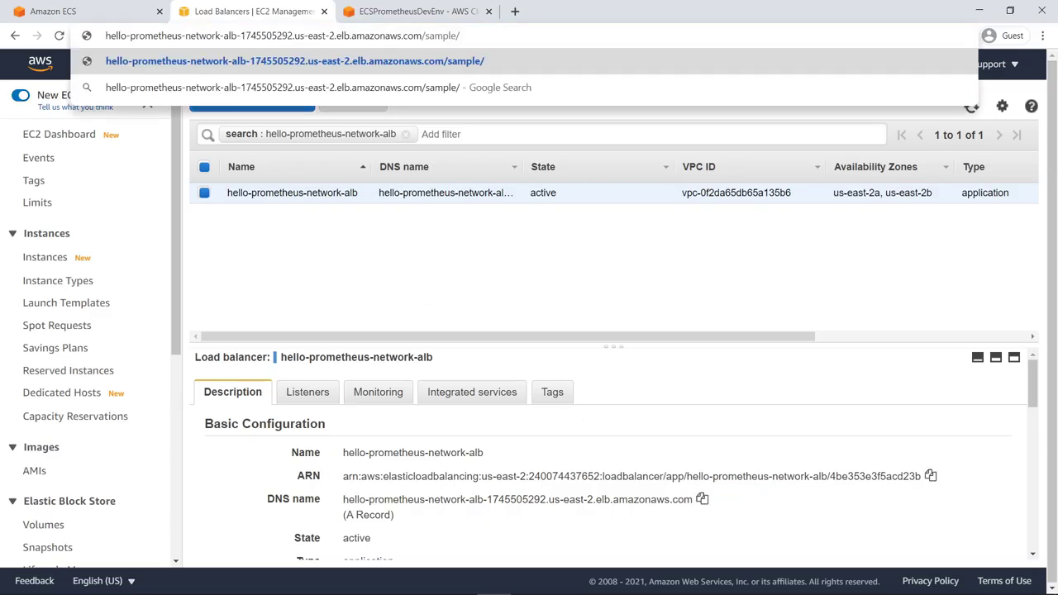
{"action": "key", "text": "Return"}
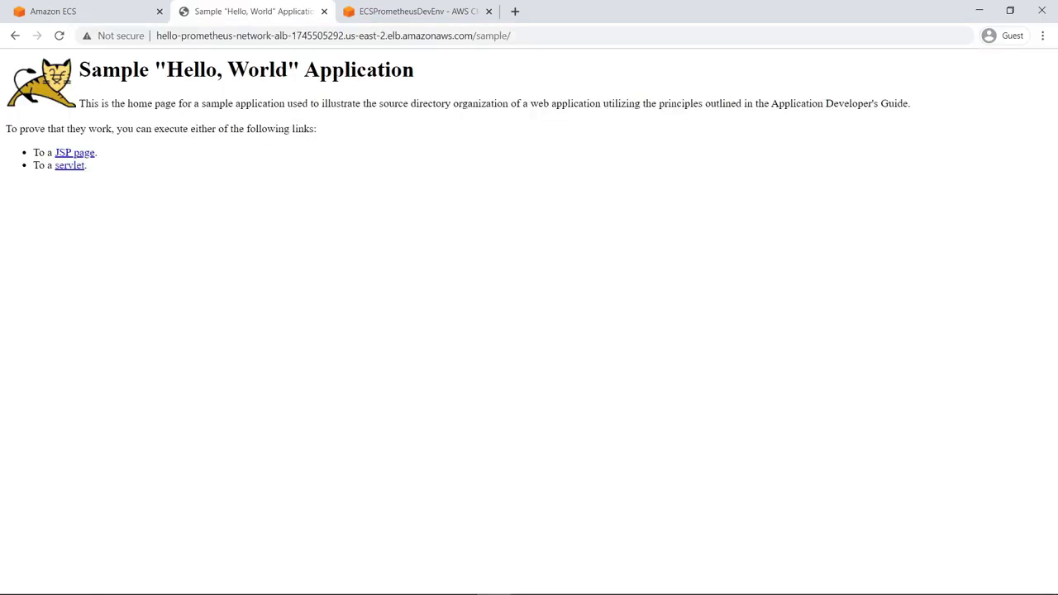
Close the sample application page and view the health details of hello-prometheus-service
{"action": "left_click", "coordinate": [325, 12]}
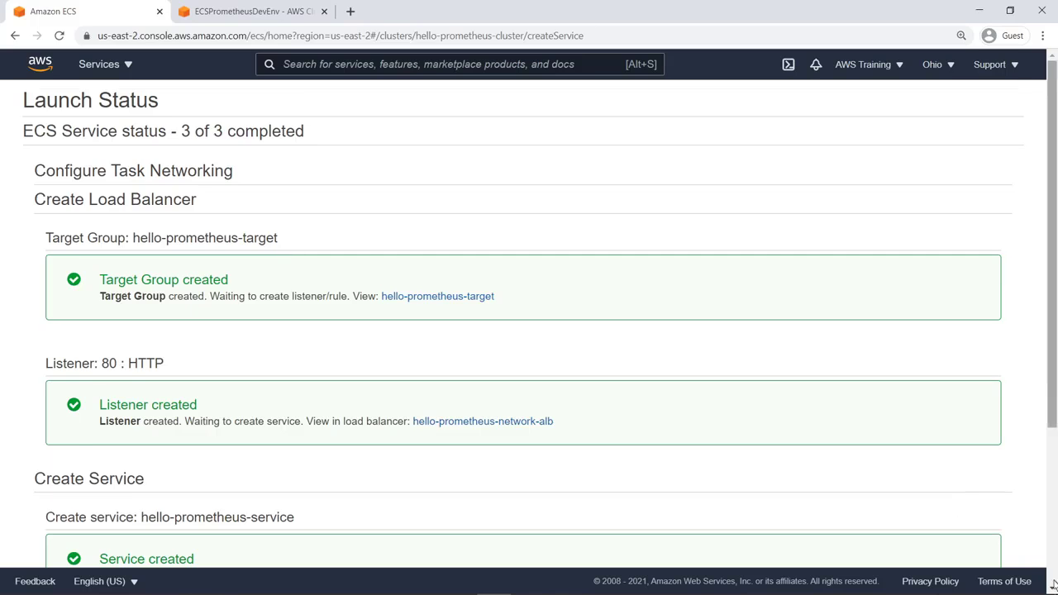
{"action": "scroll", "coordinate": [1003, 565], "scroll_direction": "down", "scroll_amount": 3}
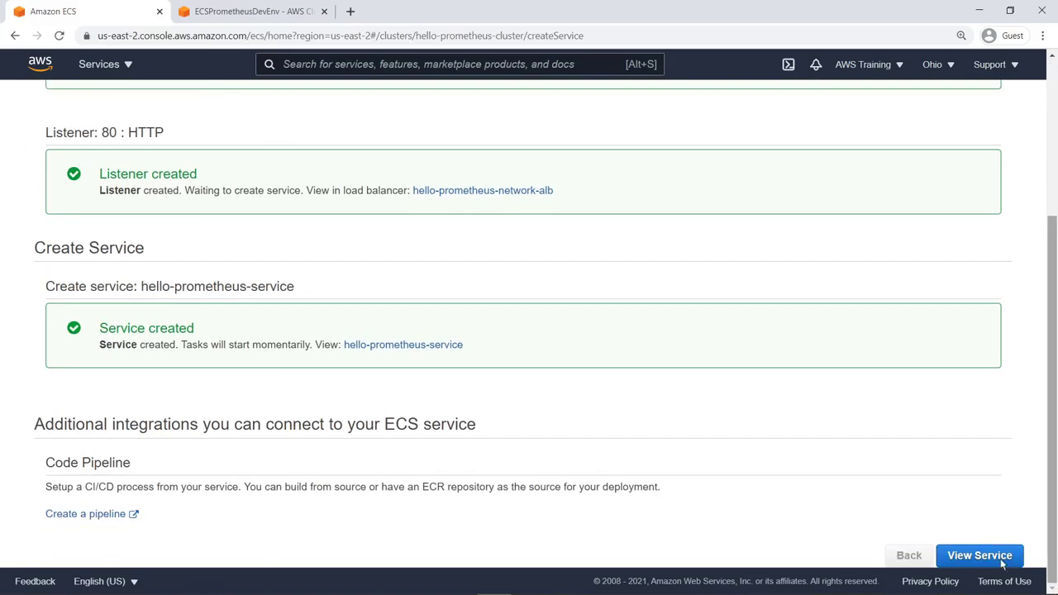
{"action": "left_click", "coordinate": [462, 348]}
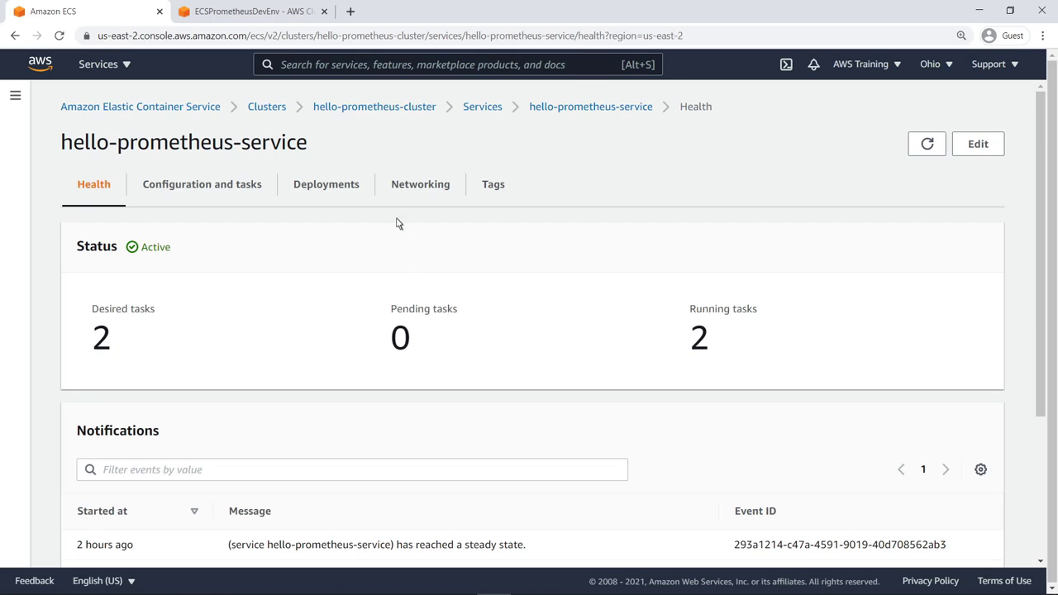
Switch to the Cloud9 environment, examine install-prometheus-collector.yaml, and open prometheus-install.sh
{"action": "left_click", "coordinate": [293, 17]}
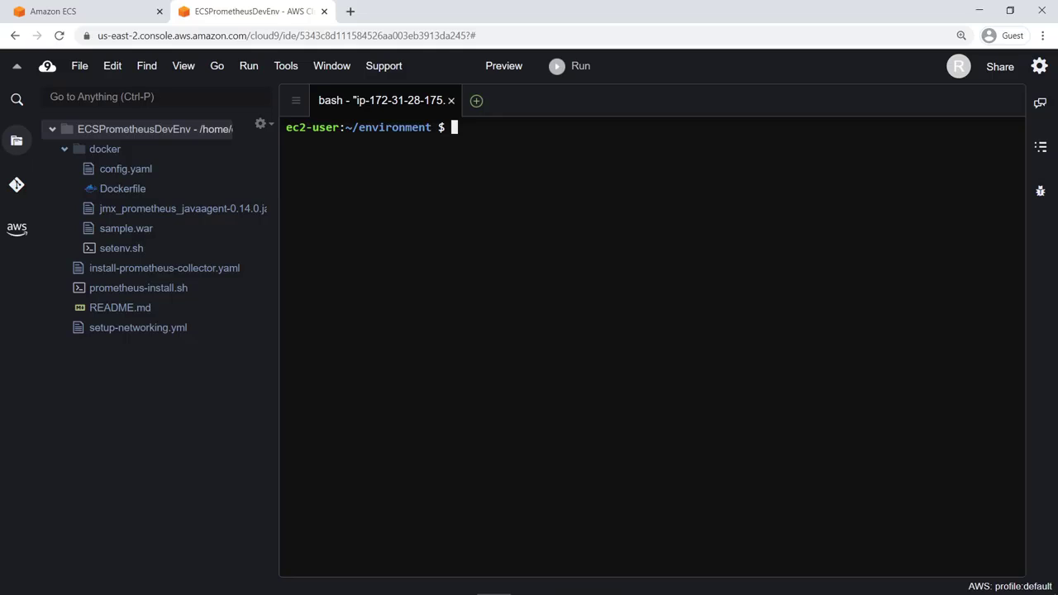
{"action": "double_click", "coordinate": [236, 269]}
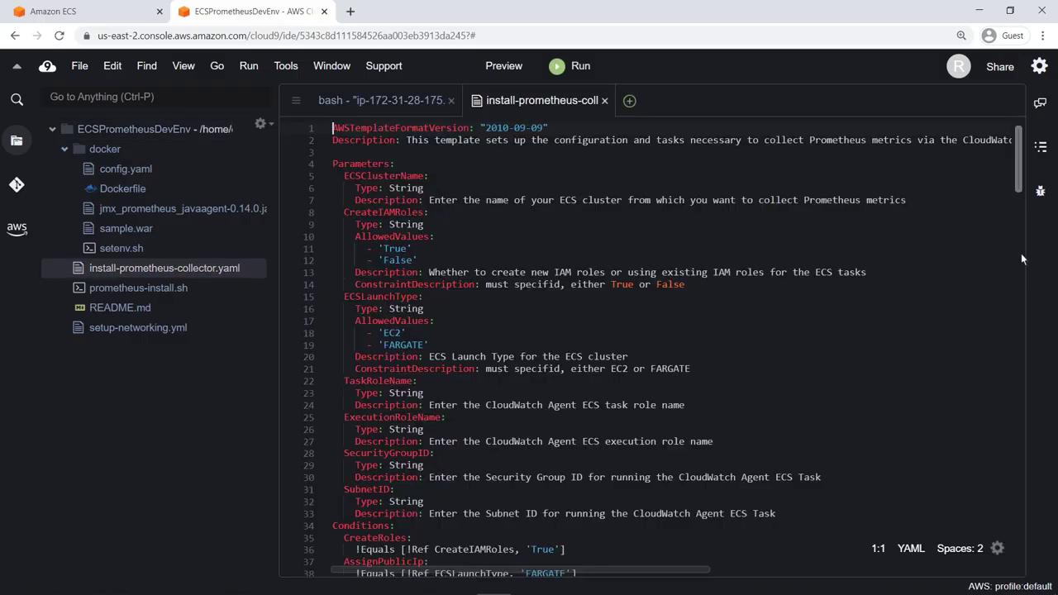
{"action": "scroll", "coordinate": [1020, 253], "scroll_direction": "down", "scroll_amount": 10}
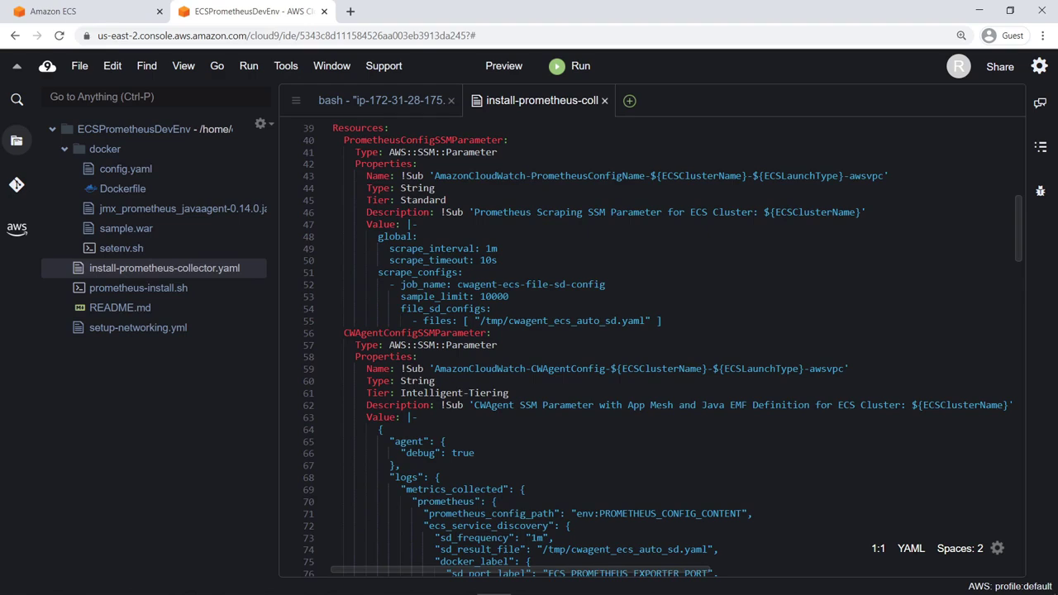
{"action": "double_click", "coordinate": [186, 289]}
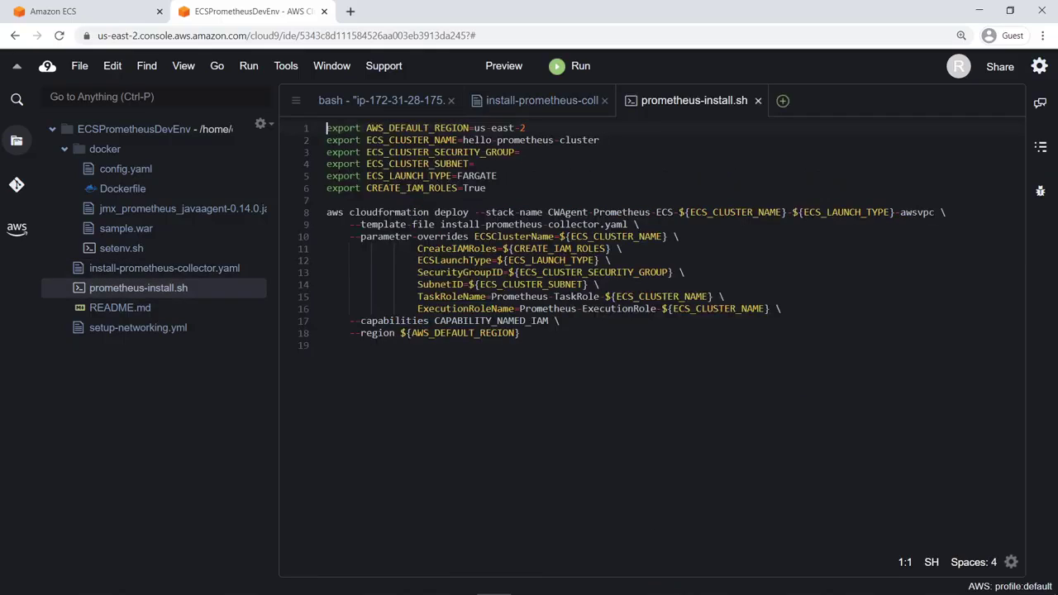
Query the hello-prometheus-network stack in the terminal for its PublicSecurityGroup output as text and select the returned ID
{"action": "left_click", "coordinate": [324, 101]}
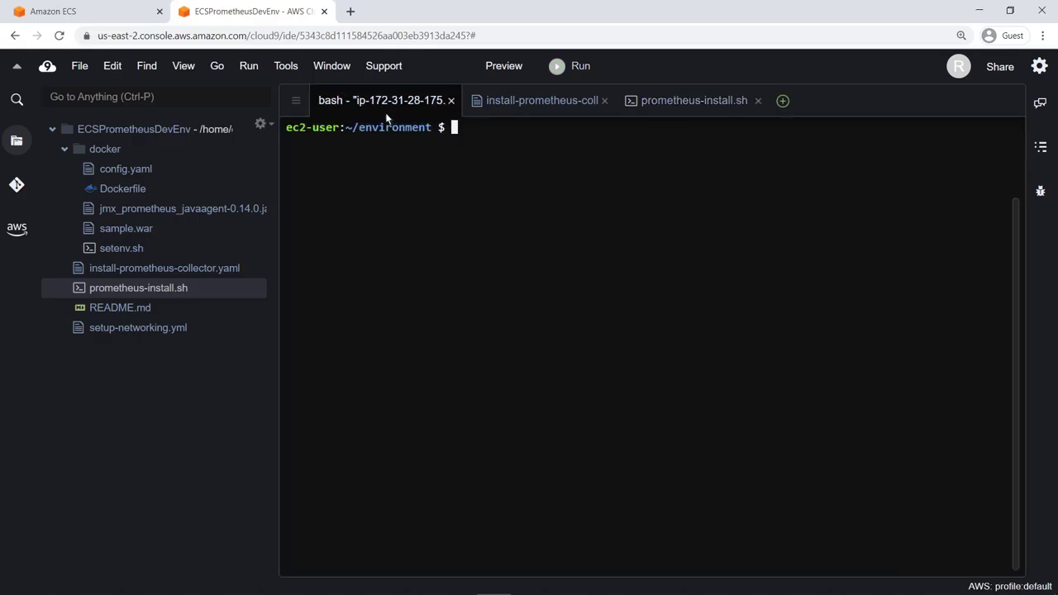
{"action": "type", "text": "aws cloudformation describe-stacks..."}
{"action": "key", "text": "ctrl+v"}
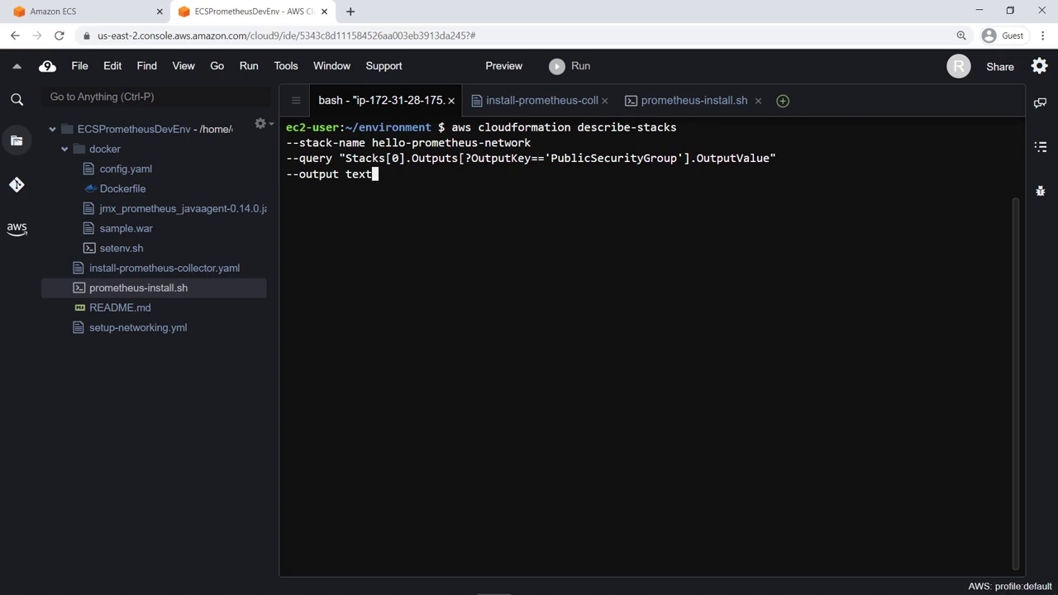
{"action": "key", "text": "Return"}
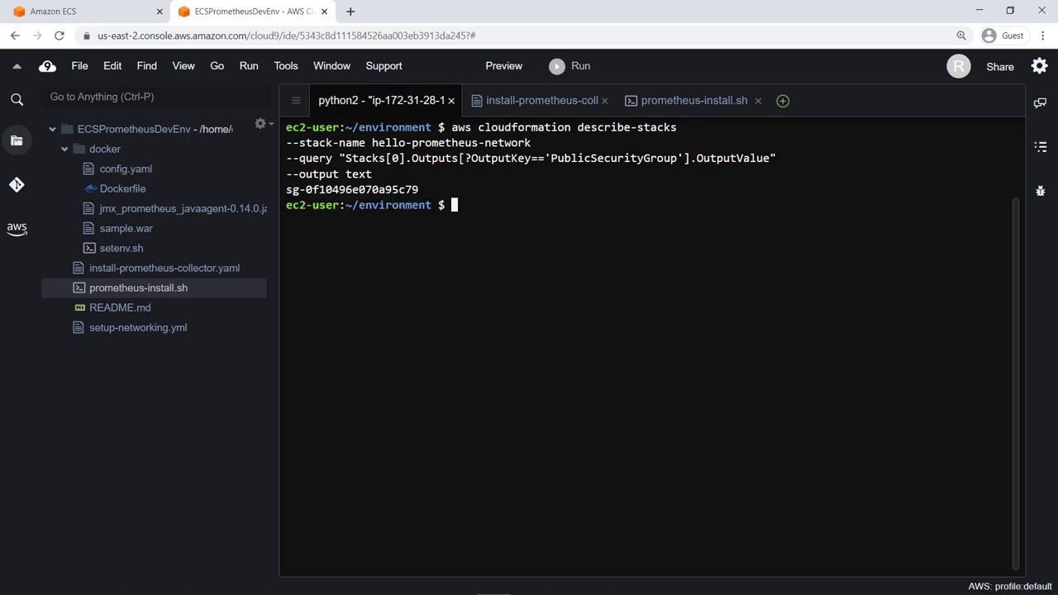
{"action": "double_click", "coordinate": [418, 192]}
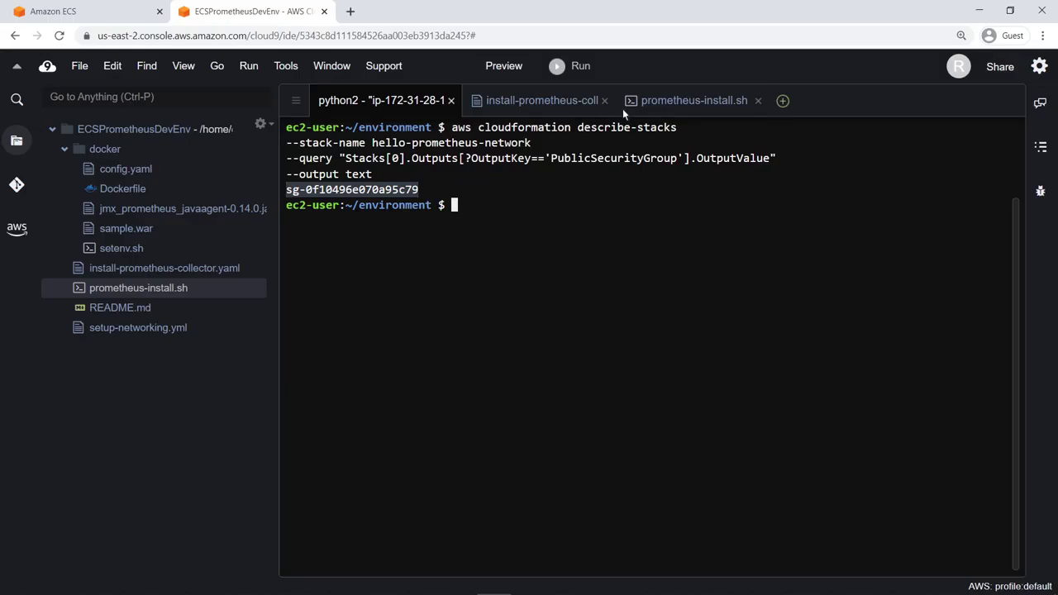
Set ECS_CLUSTER_SECURITY_GROUP in prometheus-install.sh to the copied security group ID, sg-0f10496e070a95c79
{"action": "left_click", "coordinate": [645, 103]}
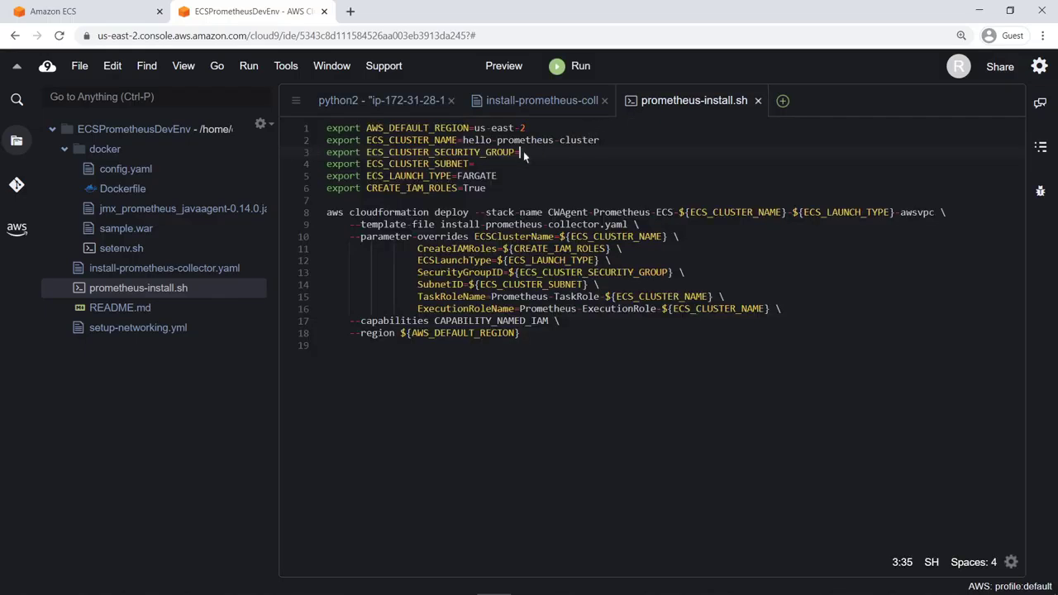
{"action": "key", "text": "ctrl+v"}
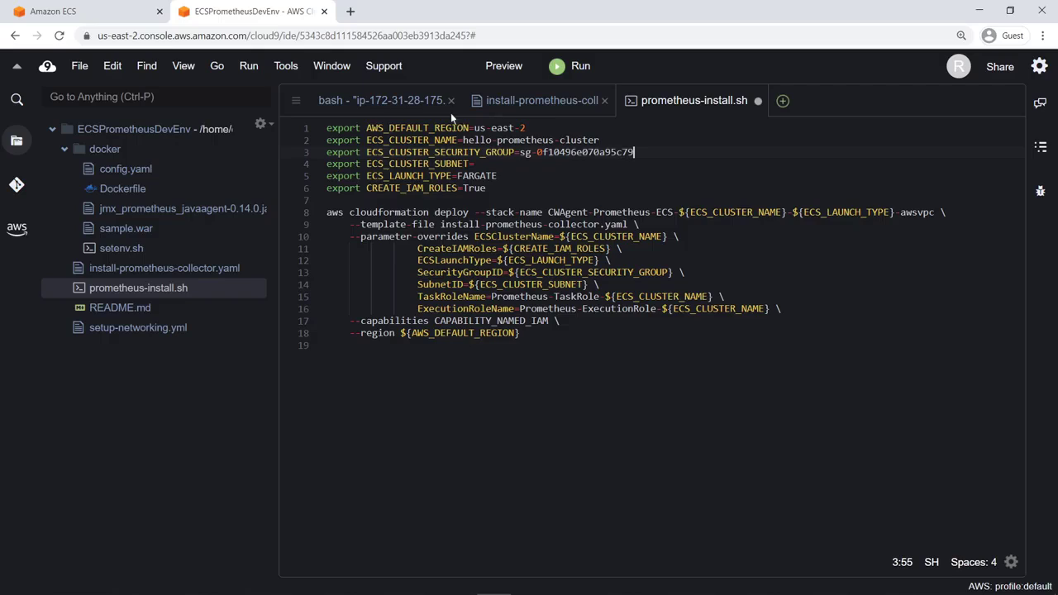
Query the hello-prometheus-network stack in the terminal for its PublicSubnet1 output as text and copy the returned subnet ID
{"action": "left_click", "coordinate": [431, 102]}
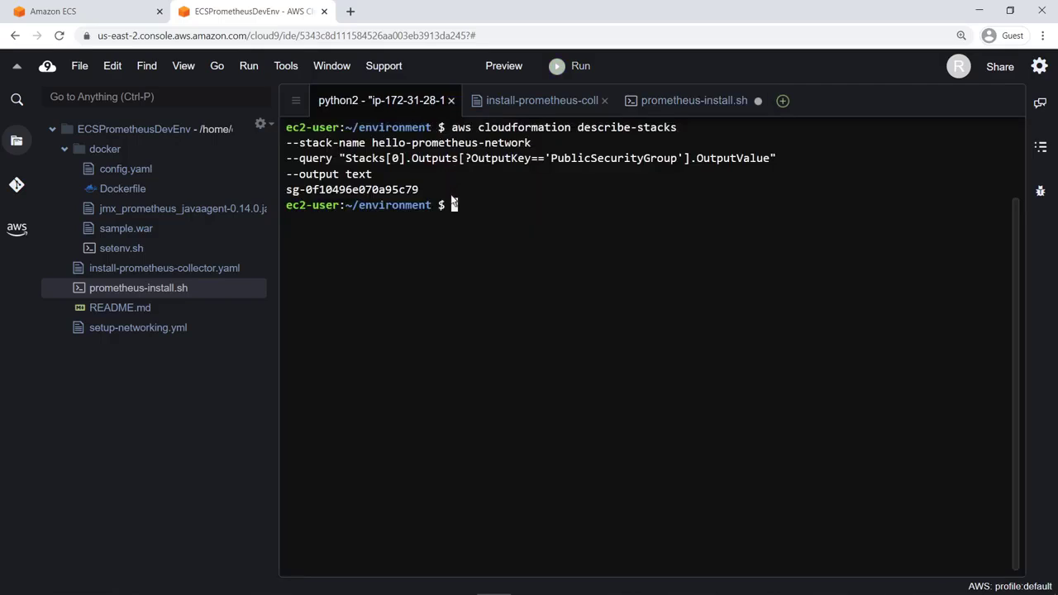
{"action": "type", "text": "aws cloudformation descri"}
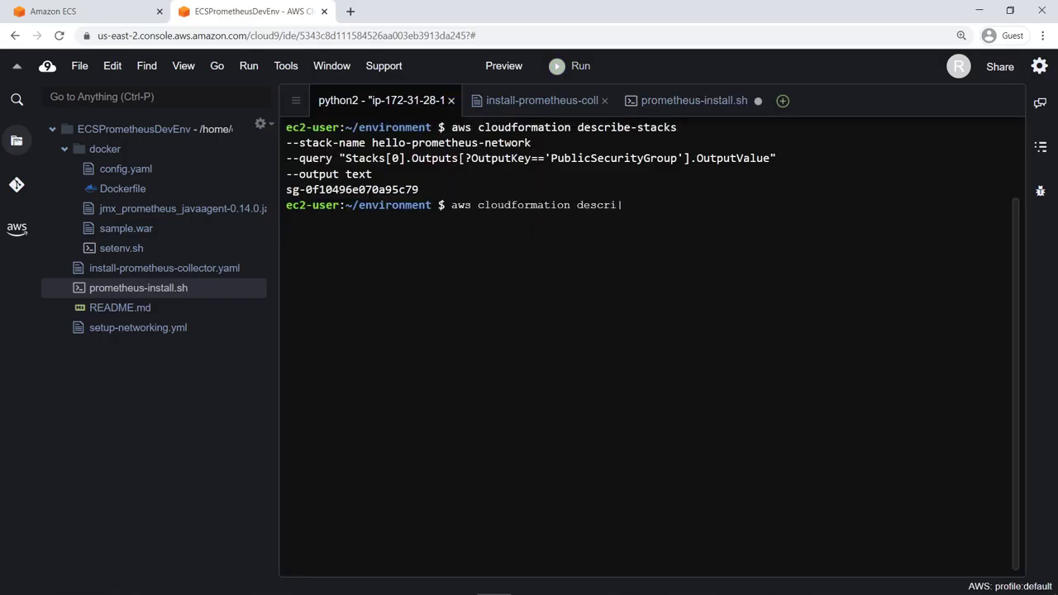
{"action": "type", "text": "be-stacks --stack-name hello-prometheus-network --query \"Stacks[0].Outputs[?OutputKey=='PublicSubnet1'].OutputValue\" --output text"}
{"action": "key", "text": "Return"}
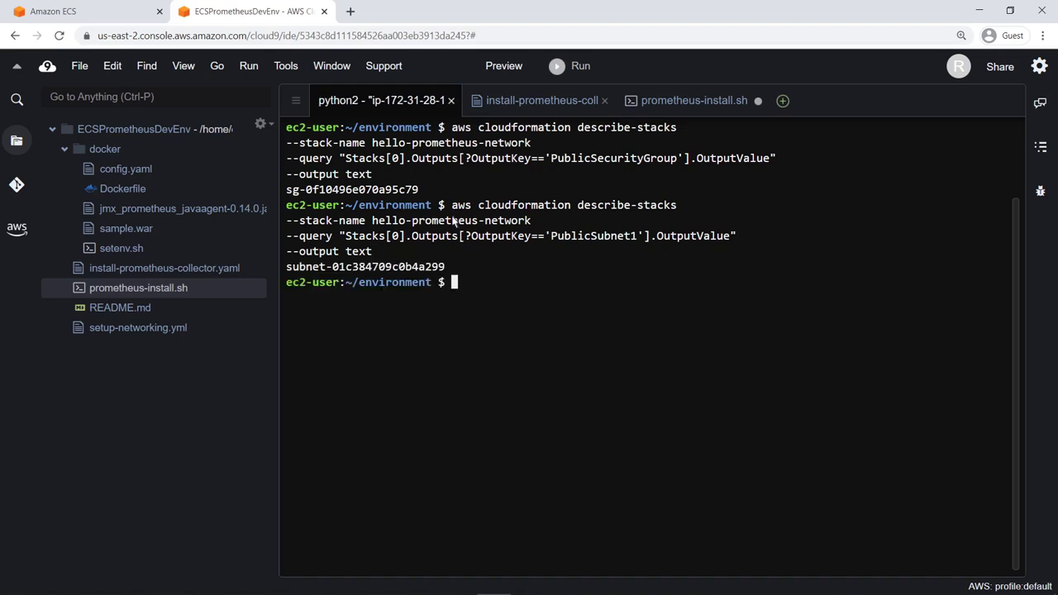
{"action": "double_click", "coordinate": [413, 267]}
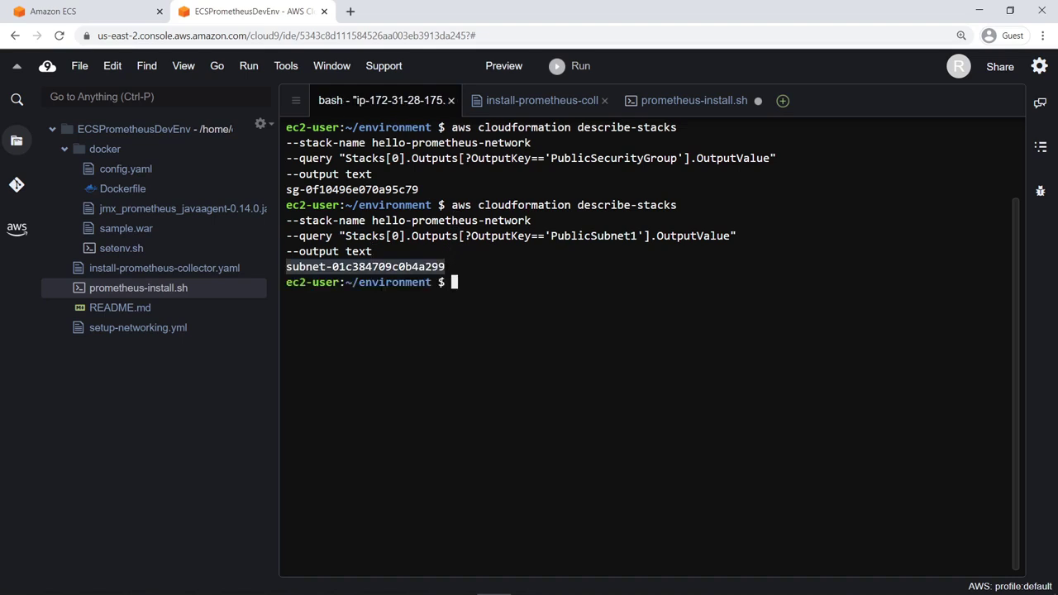
{"action": "left_click", "coordinate": [446, 271]}
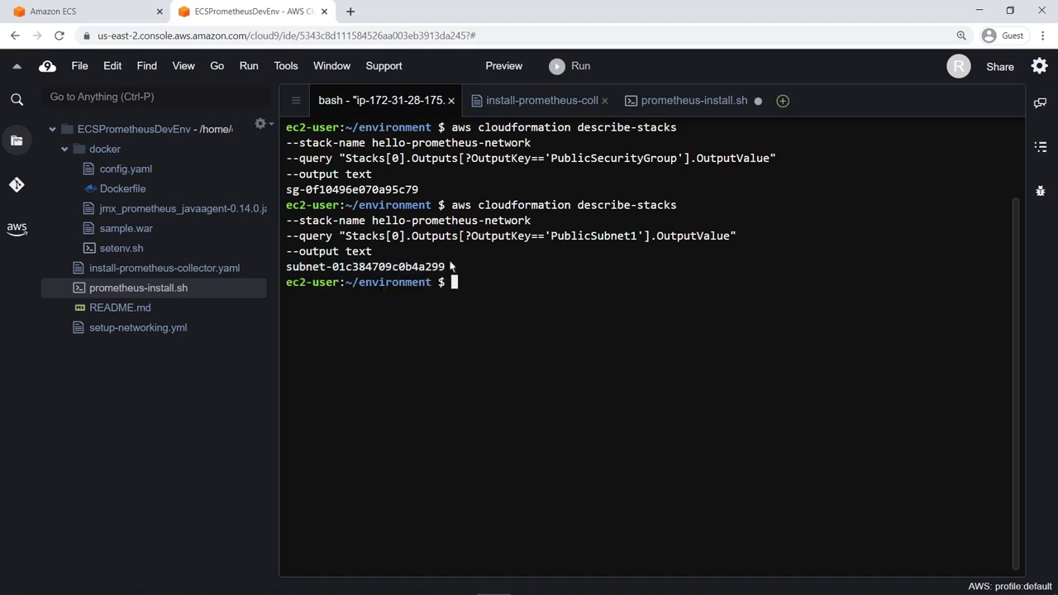
Set ECS_CLUSTER_SUBNET in prometheus-install.sh to subnet-01c384709c0b4a299 and run the saved script
{"action": "left_click", "coordinate": [644, 99]}
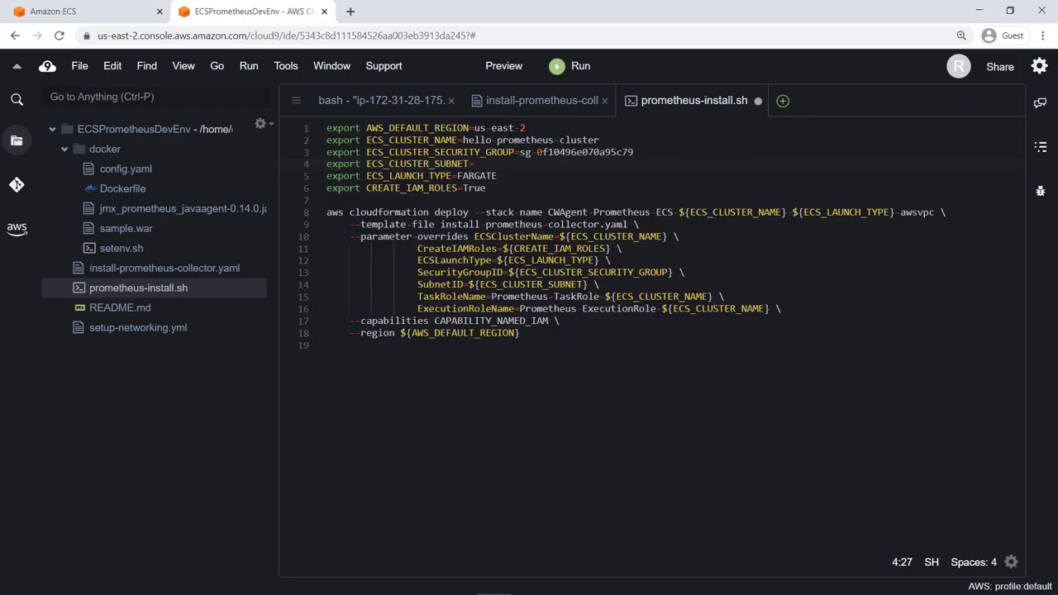
{"action": "key", "text": "ctrl+v"}
{"action": "key", "text": "ctrl+s"}
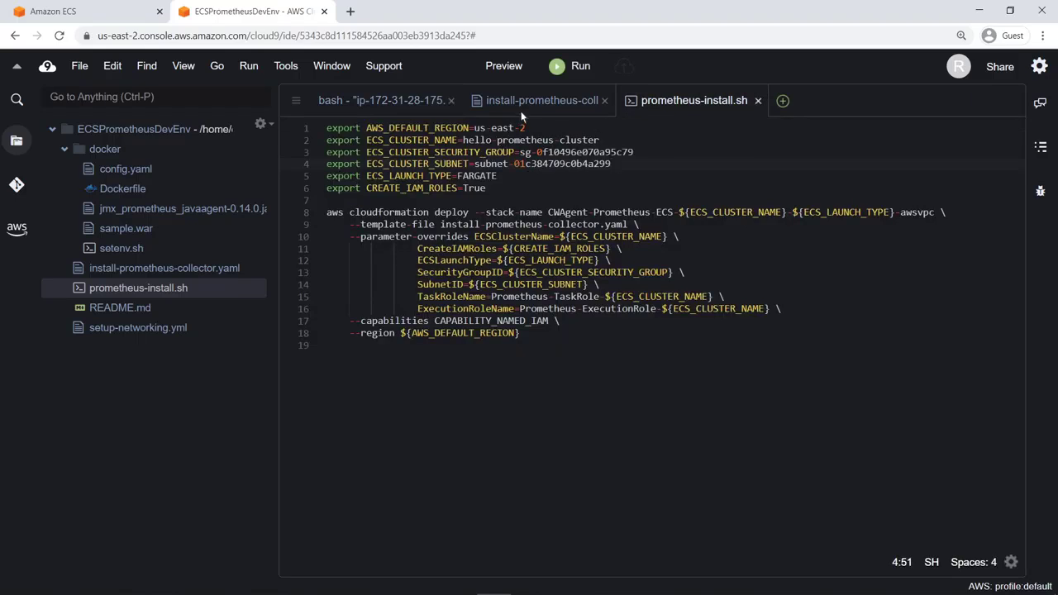
{"action": "left_click", "coordinate": [559, 70]}
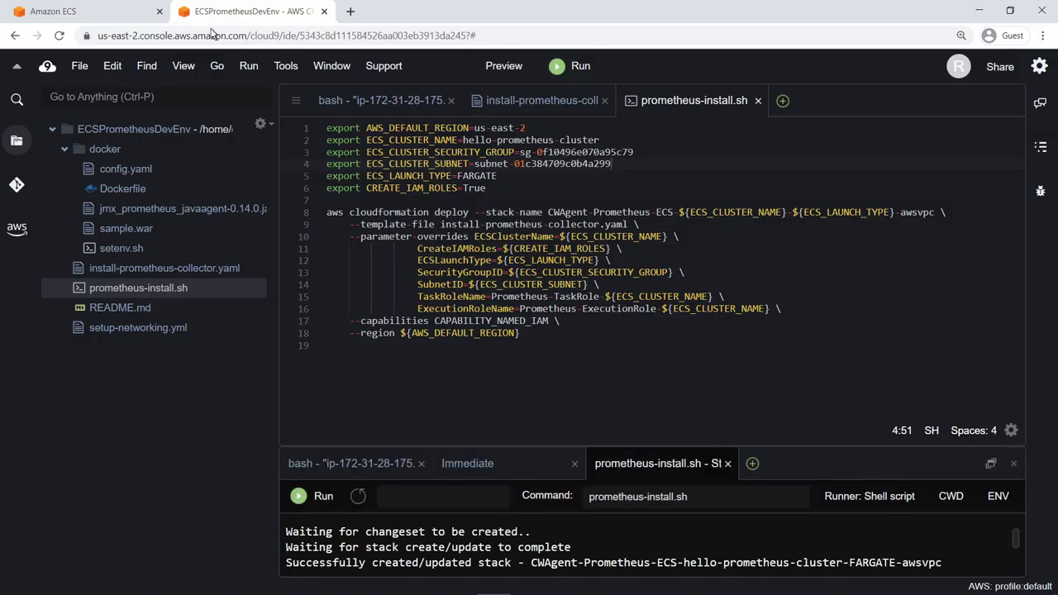
Switch to the ECS console and view the health details of cwagent-prometheus-replica-service-FARGATE-awsvpc in hello-prometheus-cluster
{"action": "left_click", "coordinate": [79, 17]}
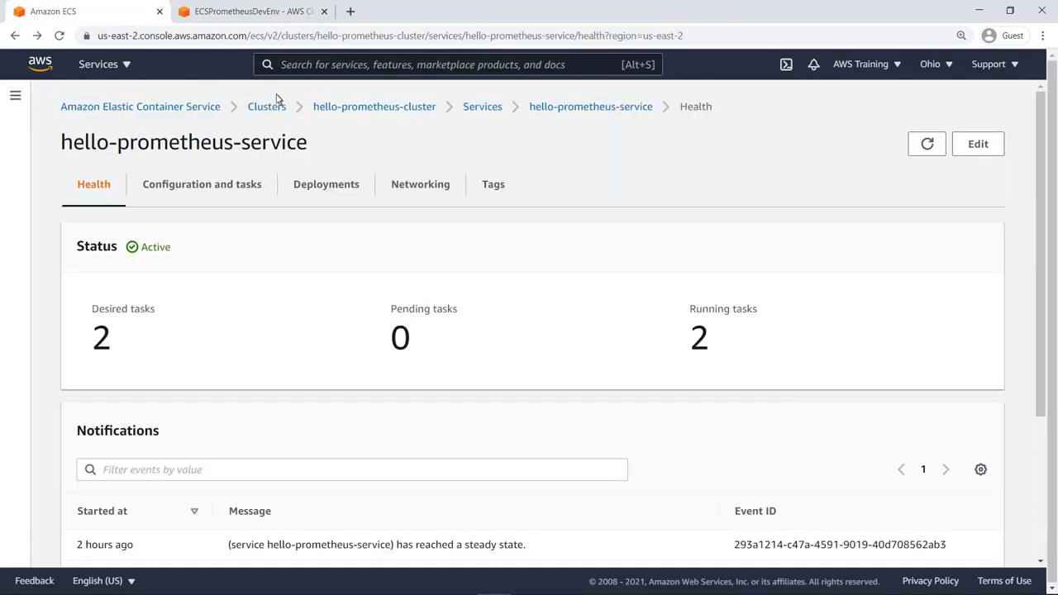
{"action": "left_click", "coordinate": [323, 109]}
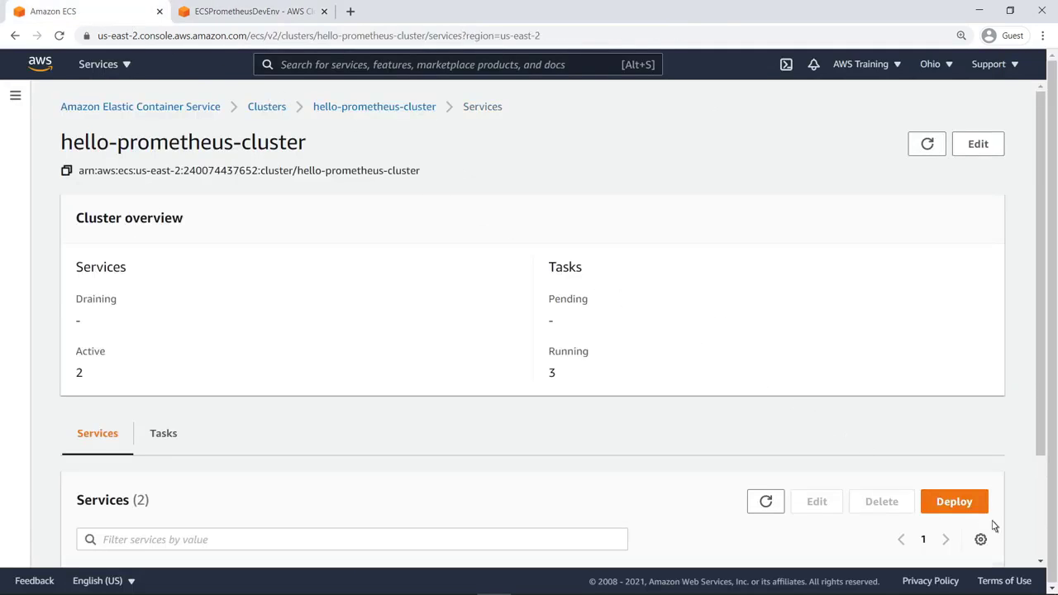
{"action": "scroll", "coordinate": [1041, 555], "scroll_direction": "down", "scroll_amount": 2}
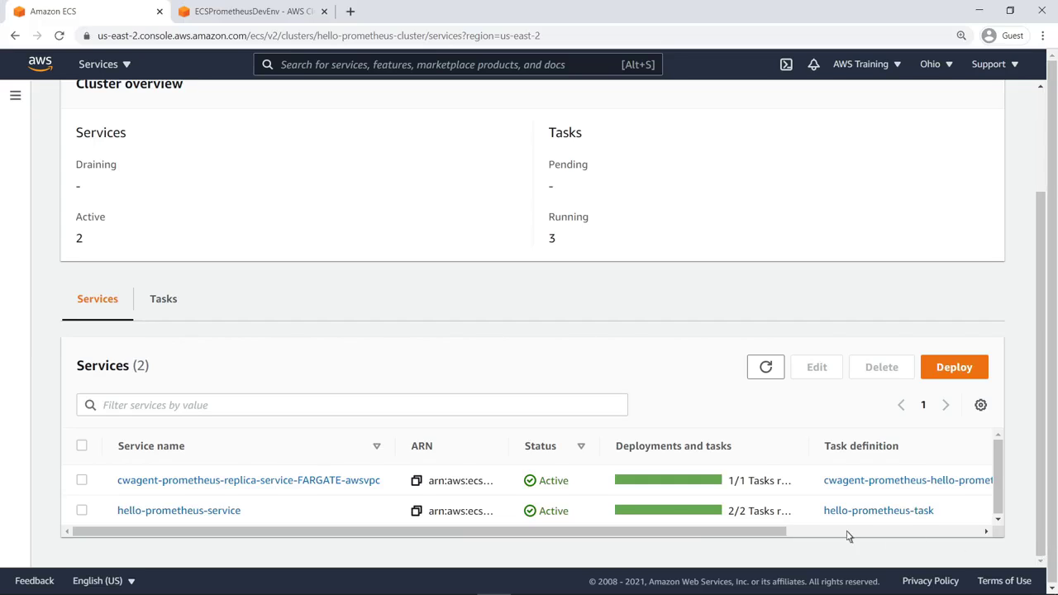
{"action": "left_click", "coordinate": [378, 489]}
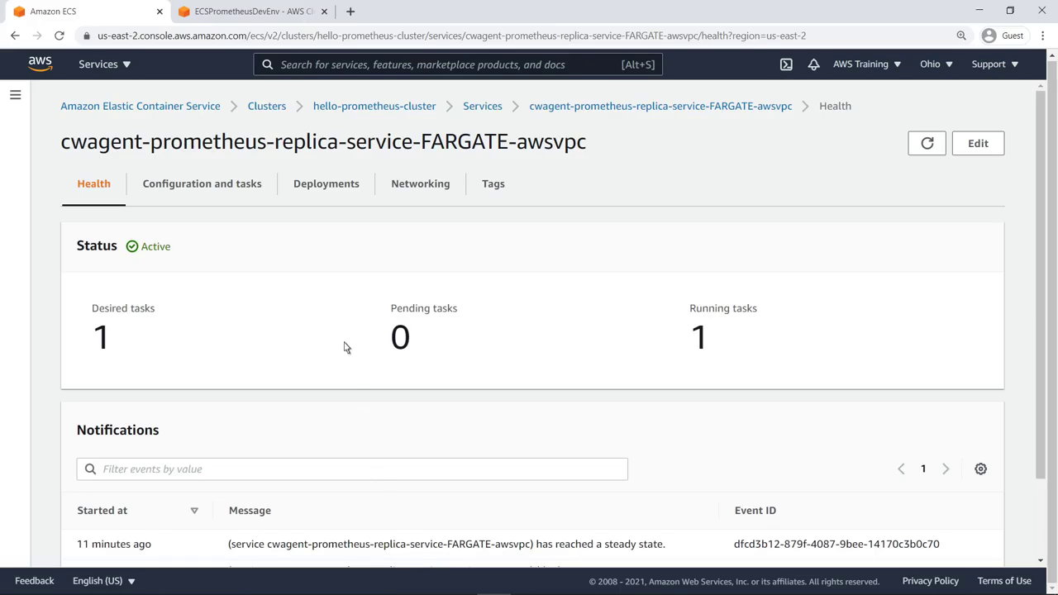
Search the AWS services for CloudWatch and open its Metrics page
{"action": "left_click", "coordinate": [285, 64]}
{"action": "type", "text": "CloudWatch"}
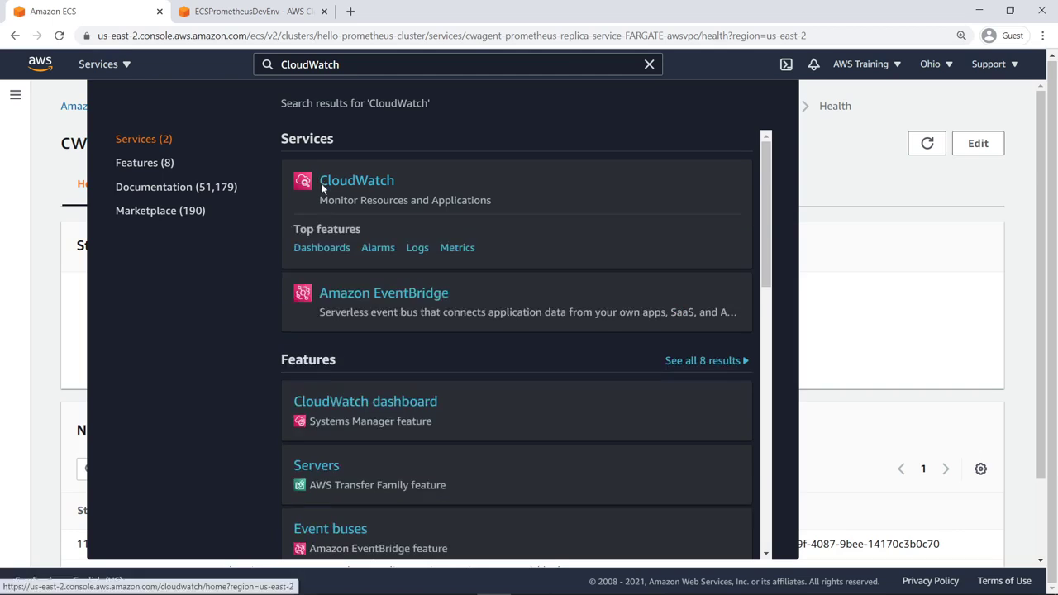
{"action": "left_click", "coordinate": [320, 182]}
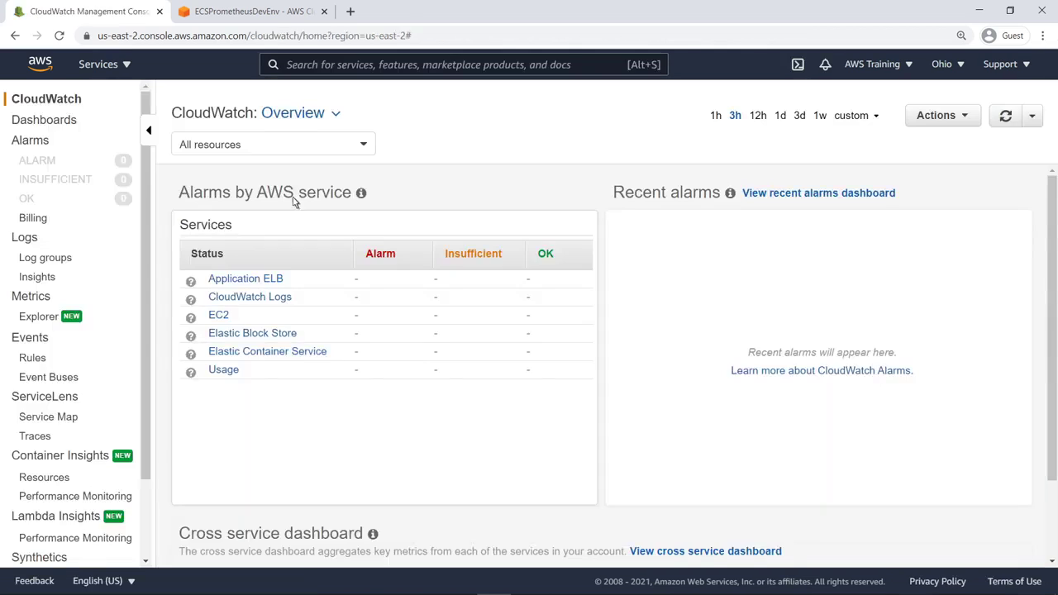
{"action": "left_click", "coordinate": [33, 296]}
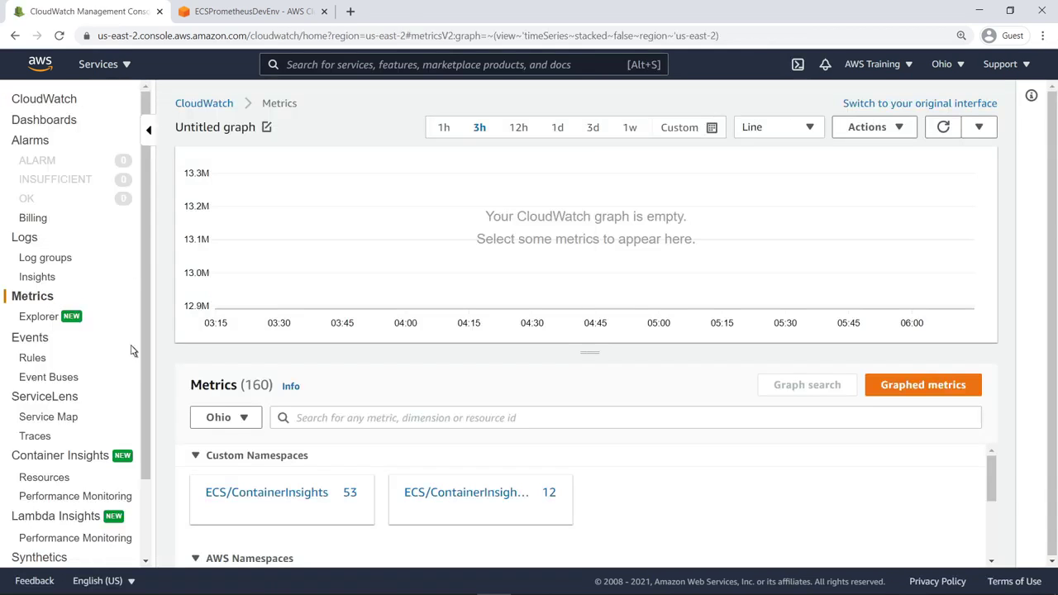
Graph the Code Cache pool's jvm_memory_pool_bytes_used metric from ECS/ContainerInsights/Prometheus, under the ClusterName, TaskDefinitionFamily, pool dimensions
{"action": "left_click", "coordinate": [408, 495]}
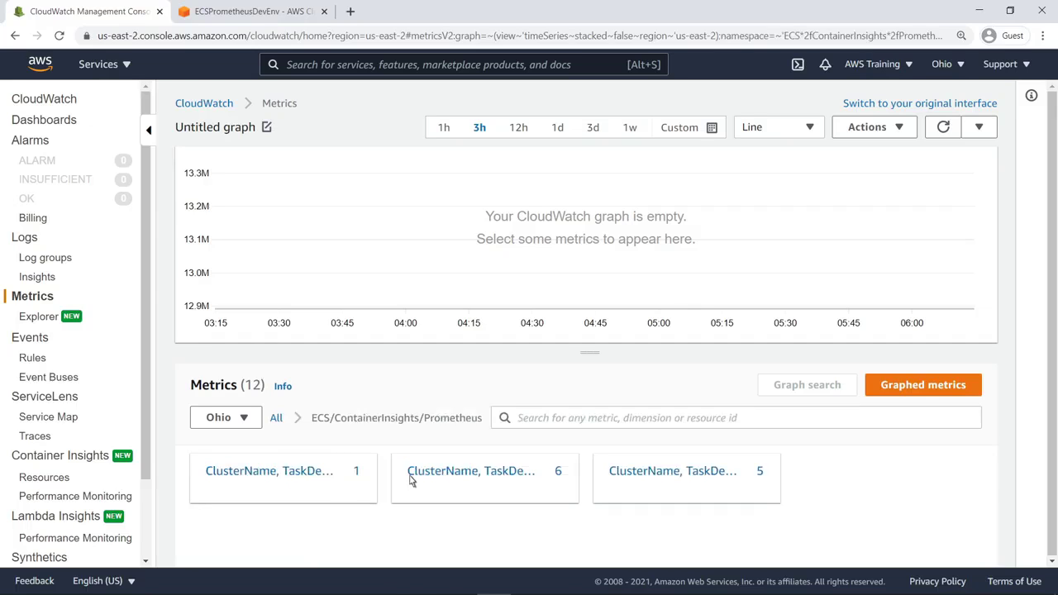
{"action": "left_click", "coordinate": [411, 478]}
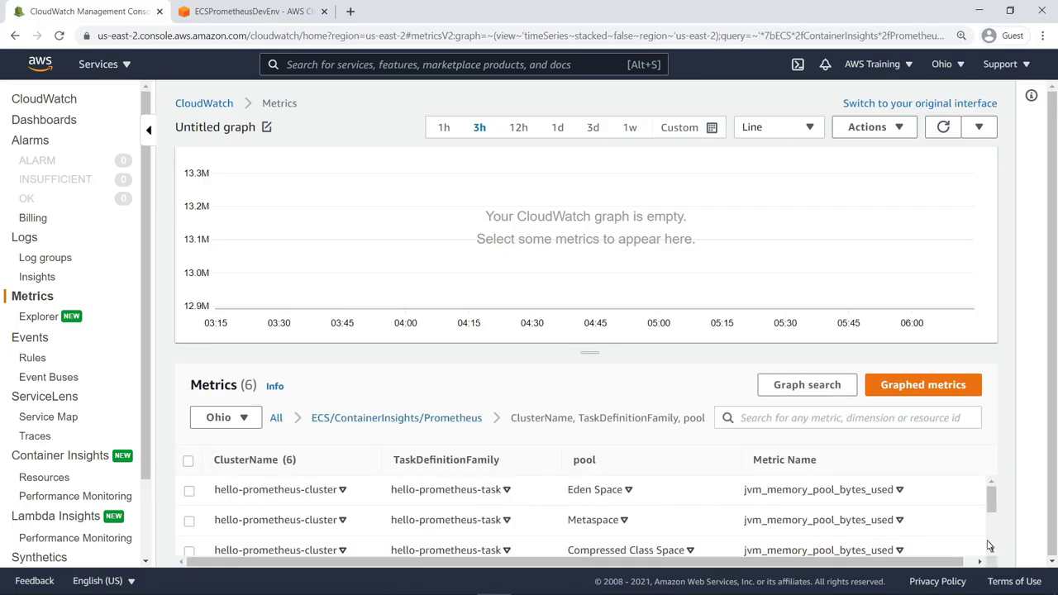
{"action": "scroll", "coordinate": [991, 545], "scroll_direction": "down", "scroll_amount": 1}
{"action": "scroll", "coordinate": [991, 533], "scroll_direction": "down", "scroll_amount": 1}
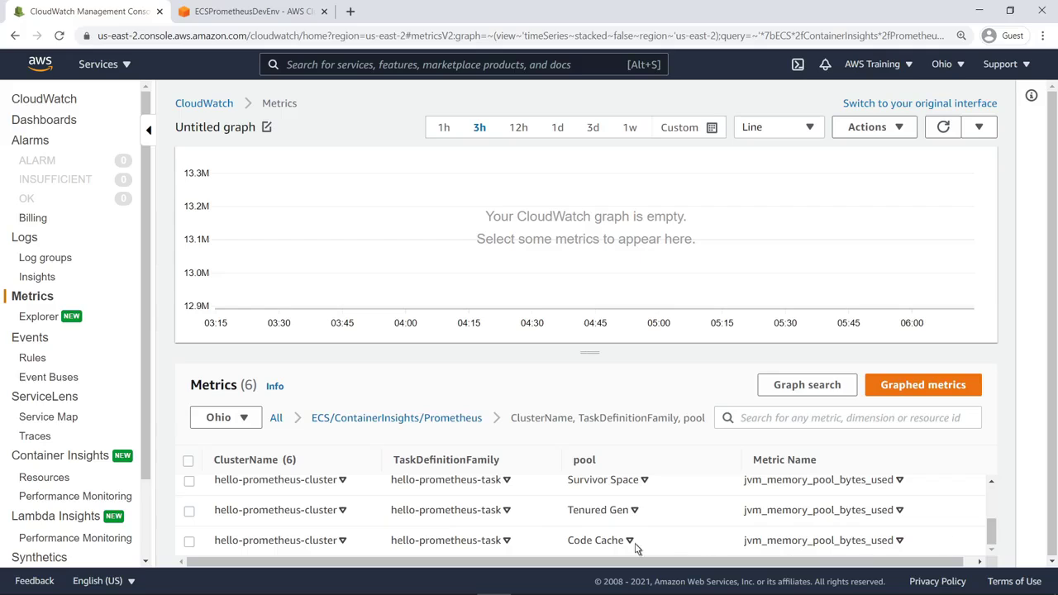
{"action": "left_click", "coordinate": [189, 540]}
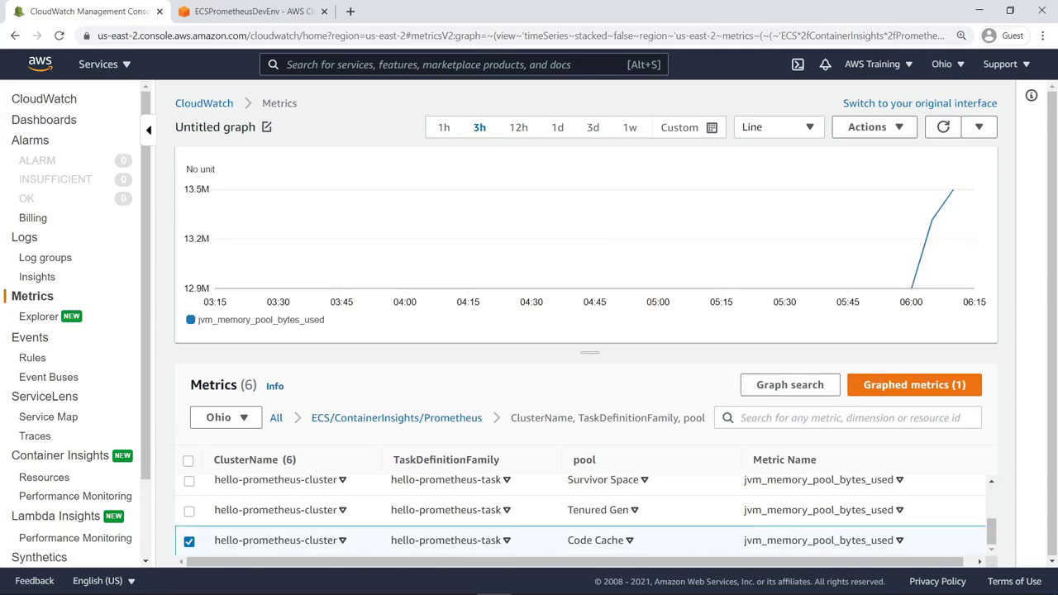